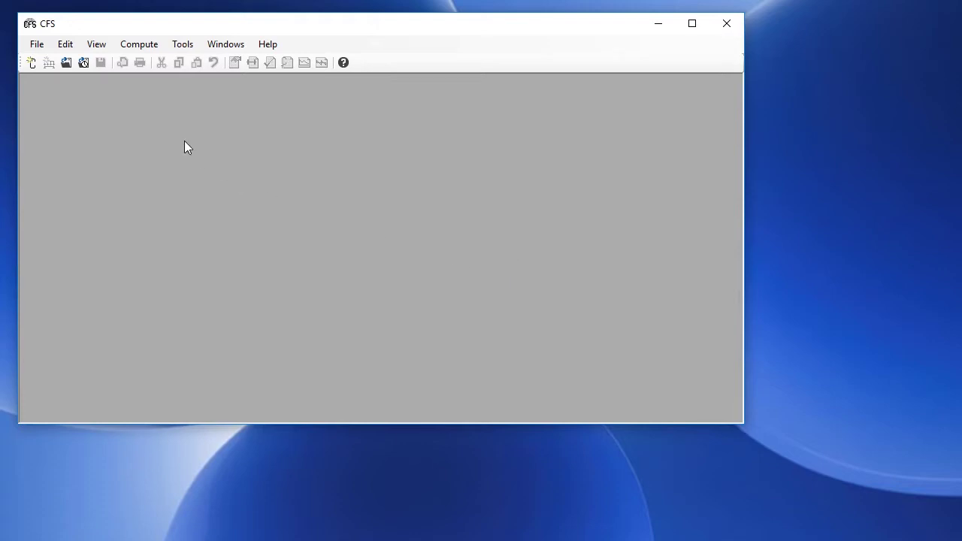
Create a new stiffened channel section 8 in deep, 3 in flanges, 1 in lips, 16 Gage
click(37, 44)
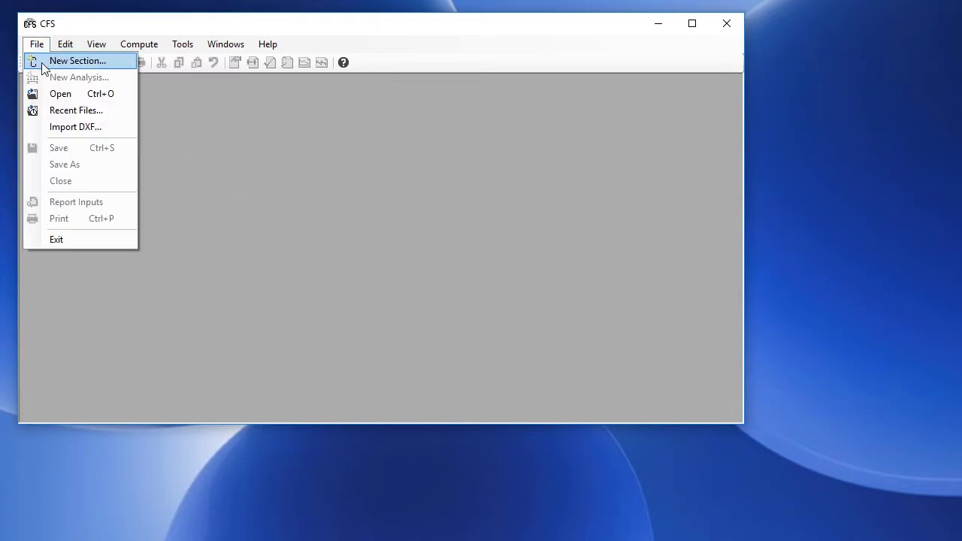
click(190, 114)
click(31, 63)
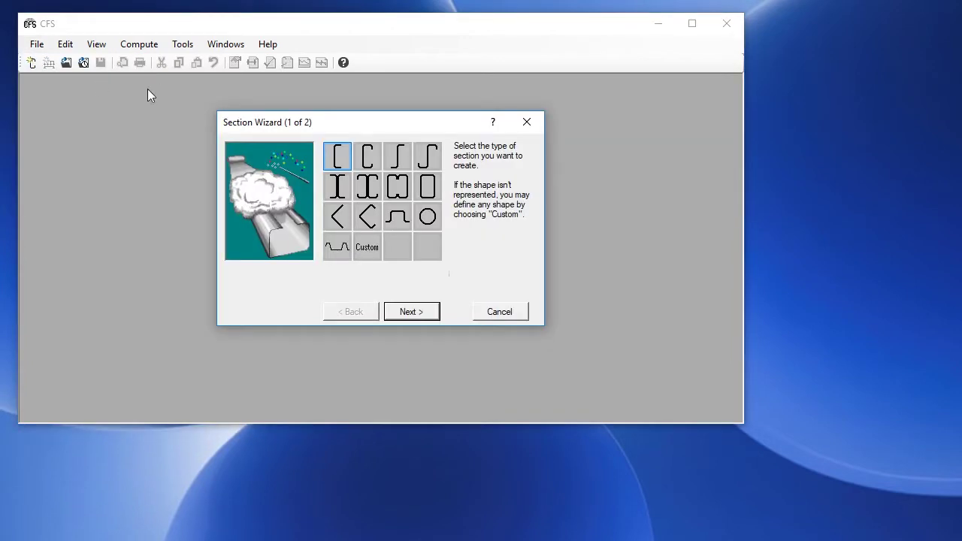
click(373, 161)
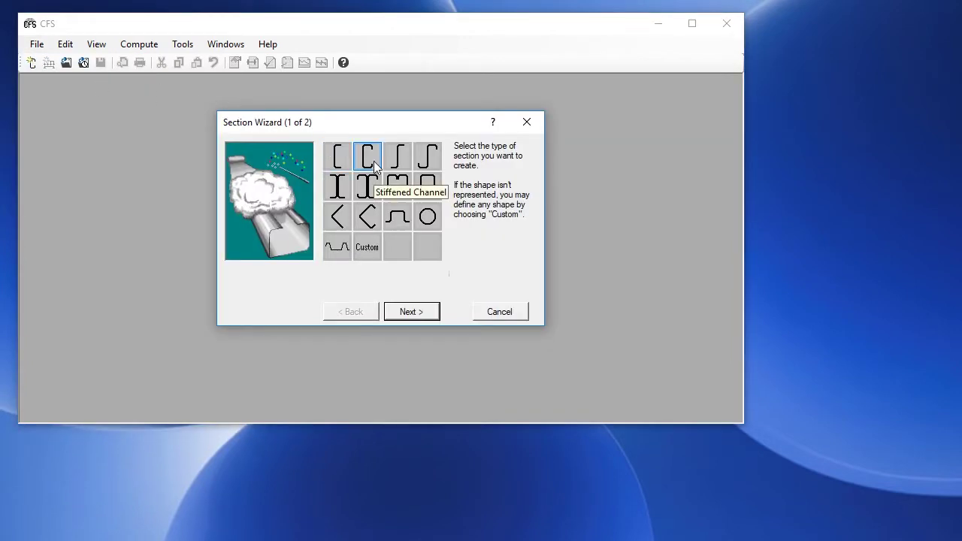
click(411, 311)
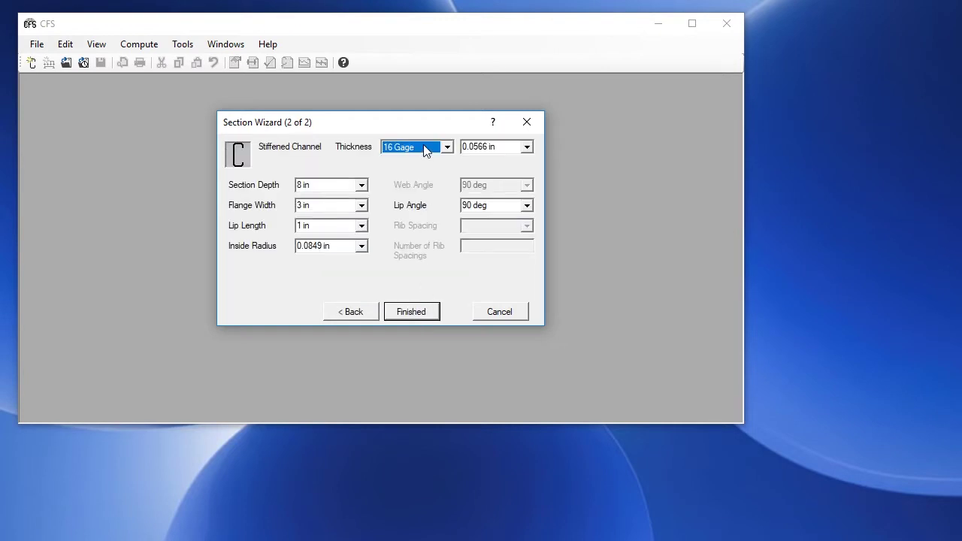
click(423, 147)
click(425, 150)
click(410, 311)
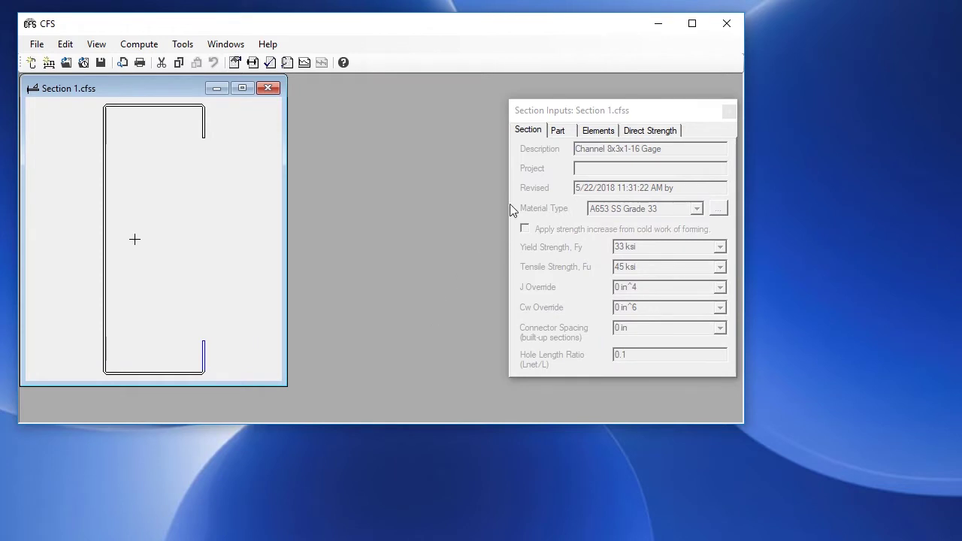
Review the A653 SS Grade 33 material, then the Part, Elements and Direct Strength settings
drag(597, 118, 442, 123)
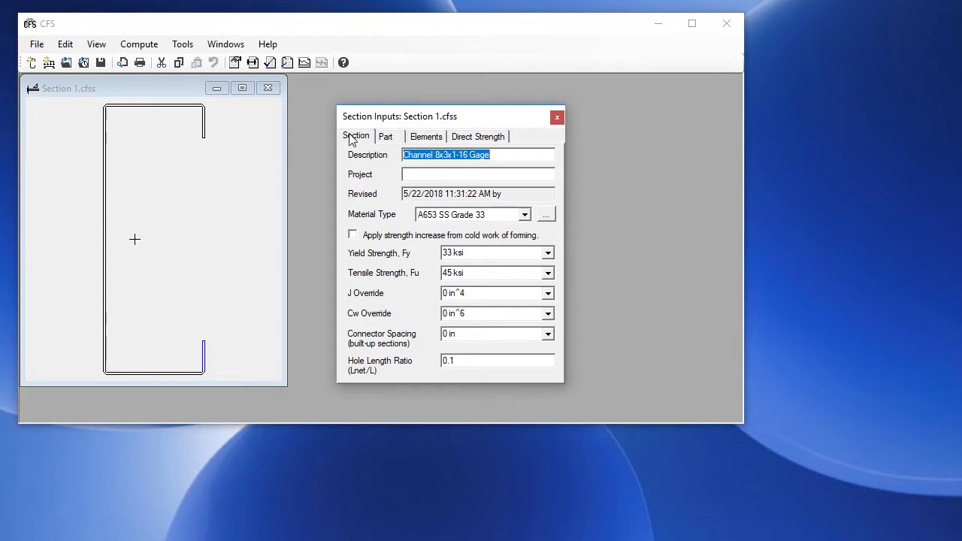
click(510, 218)
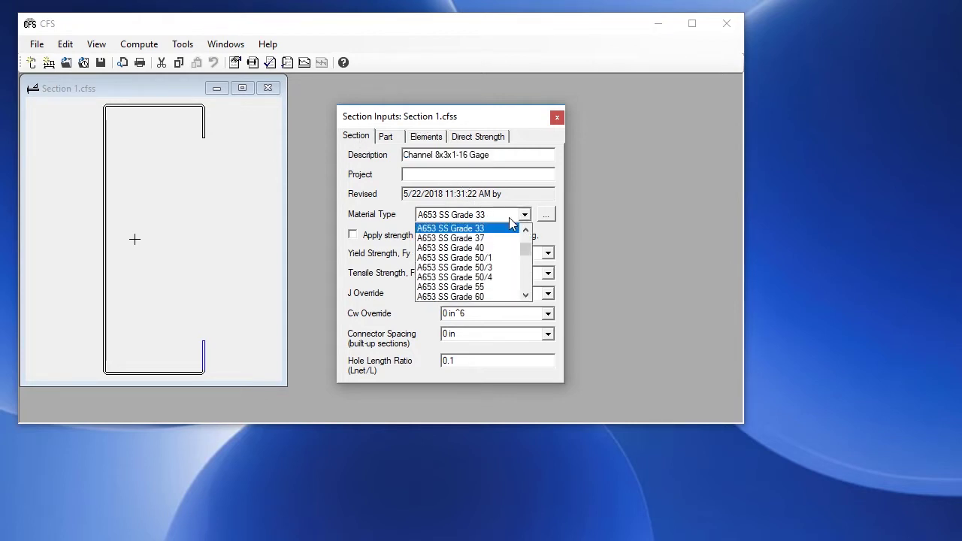
click(509, 218)
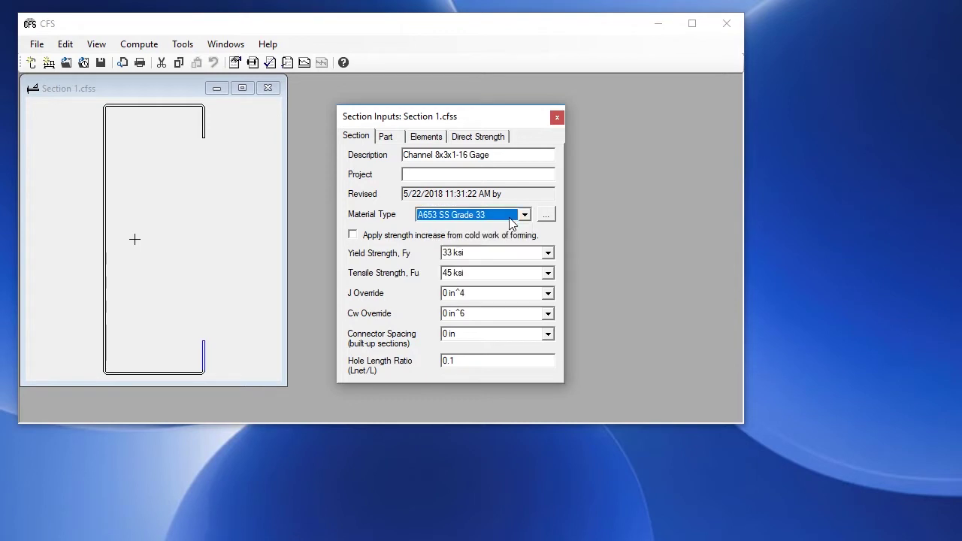
click(385, 137)
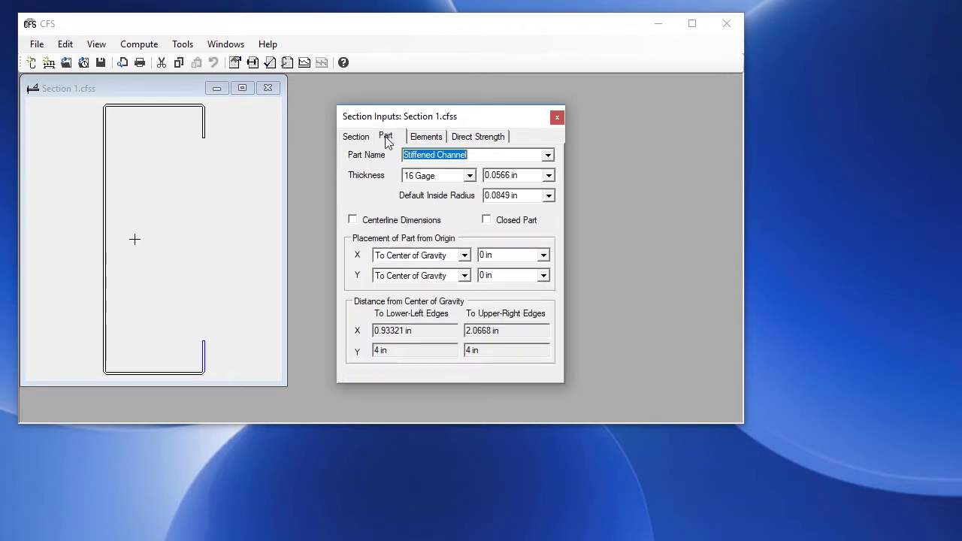
click(426, 139)
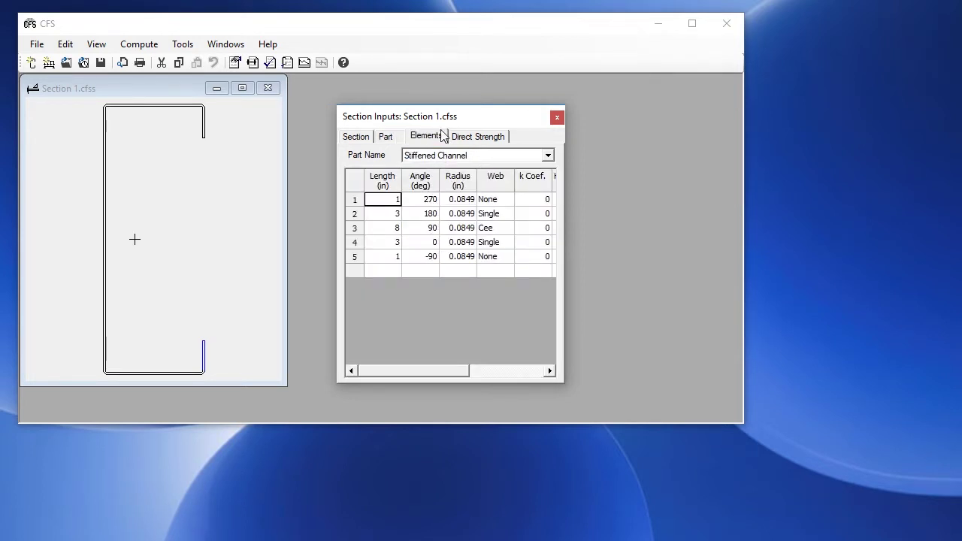
click(472, 142)
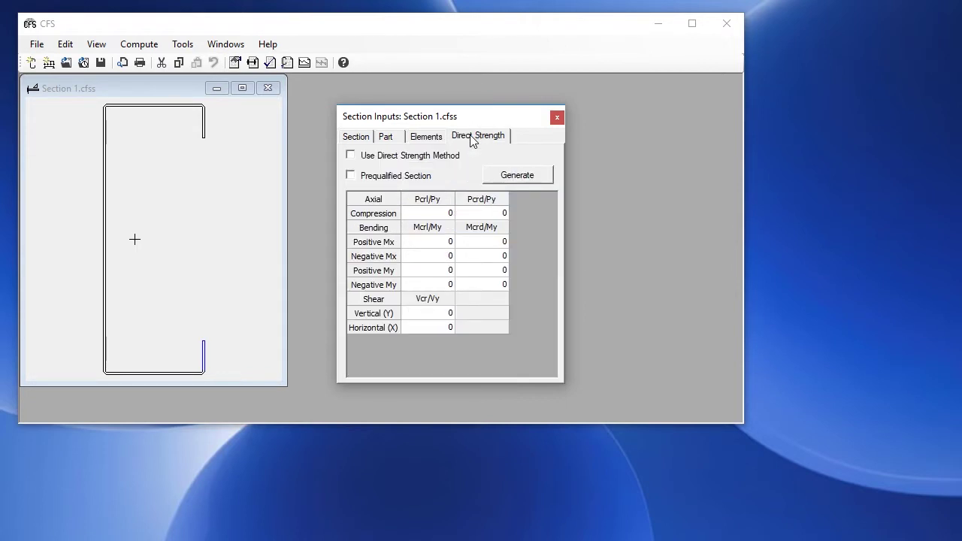
click(391, 37)
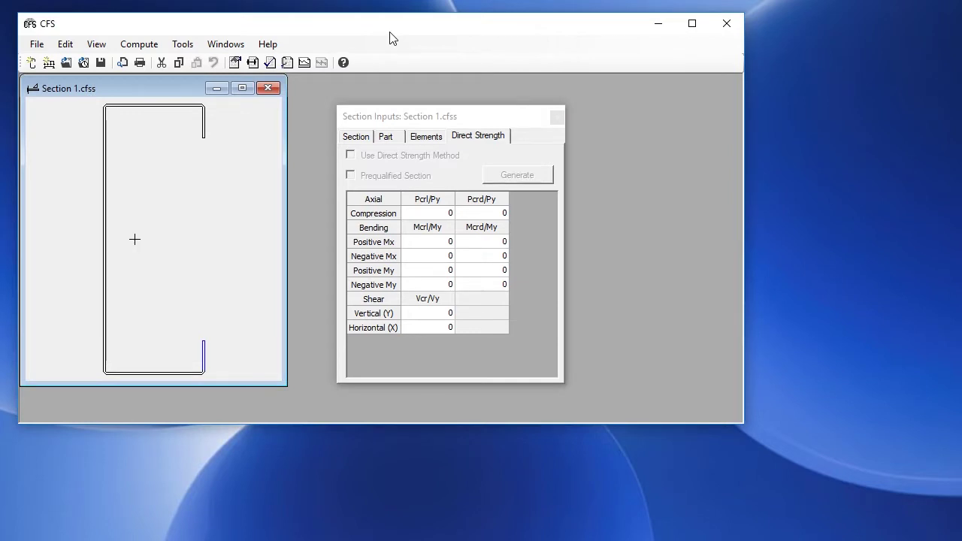
Compute the full section properties and create a report from them
click(139, 44)
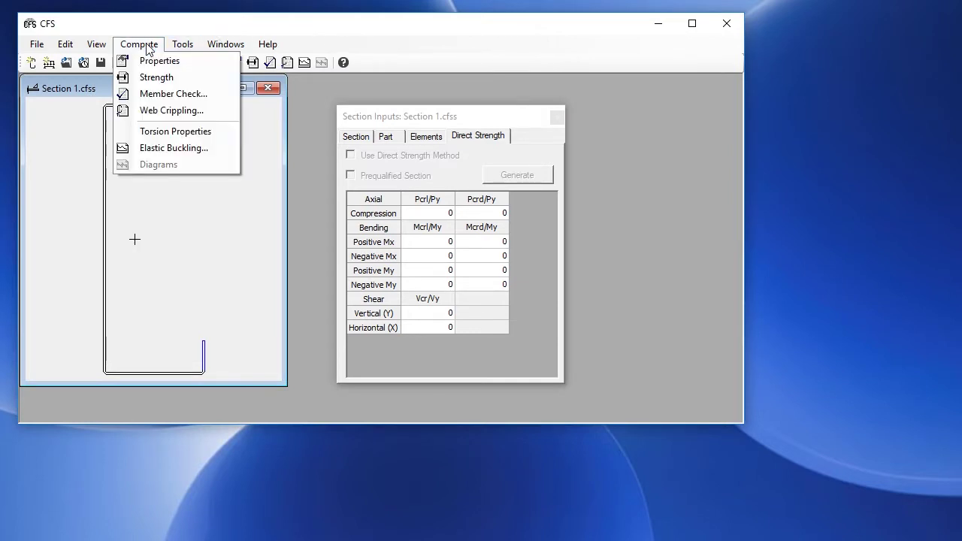
click(149, 62)
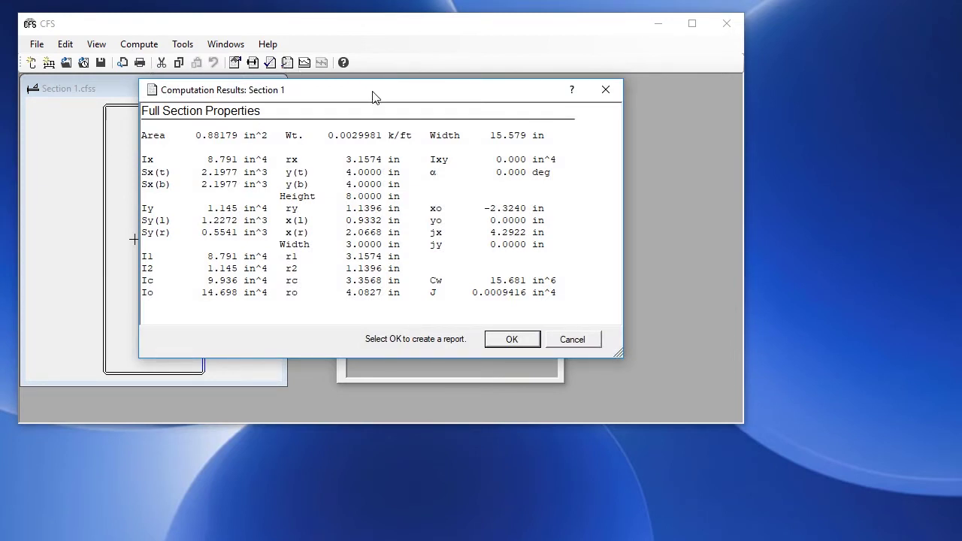
click(514, 339)
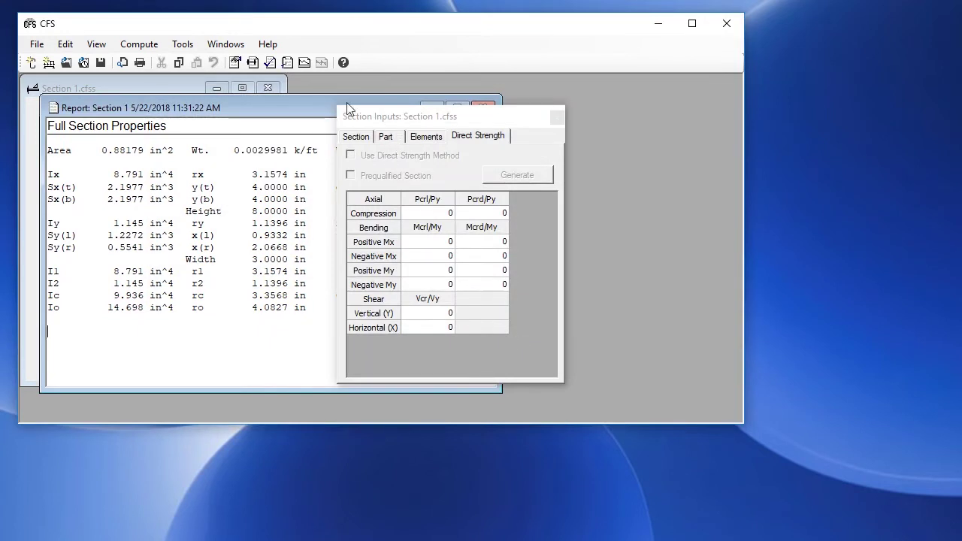
drag(433, 120, 560, 122)
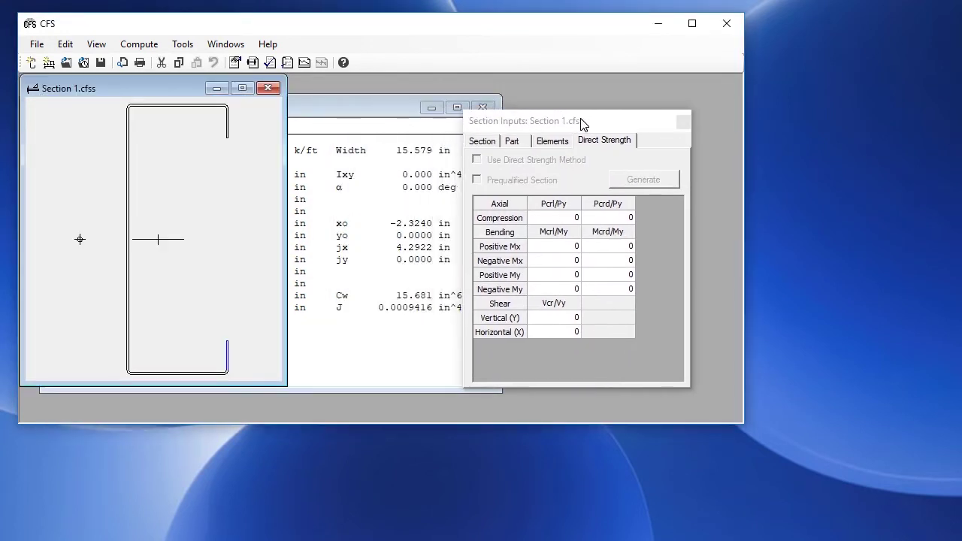
click(380, 111)
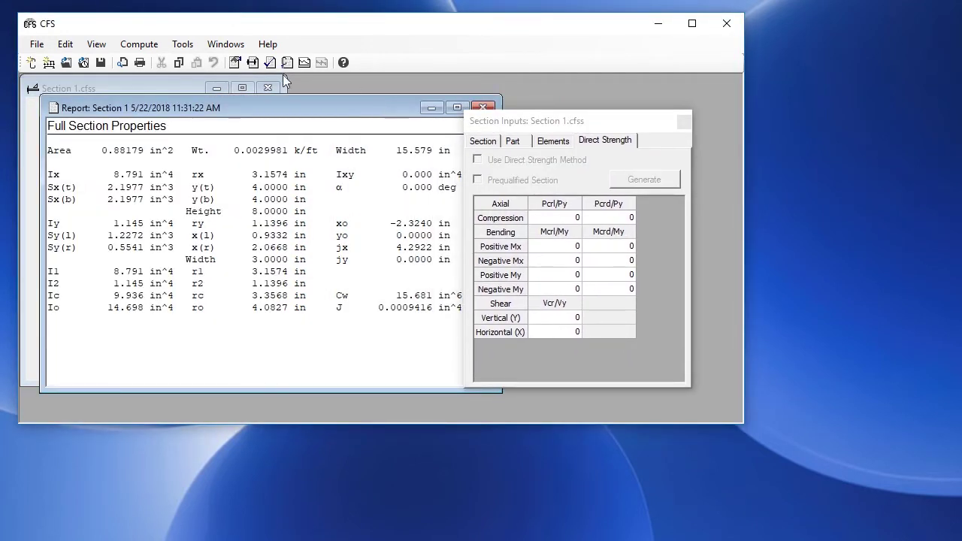
Compute the fully braced strength (2016 NAS, ASD) and add it to the report
click(139, 45)
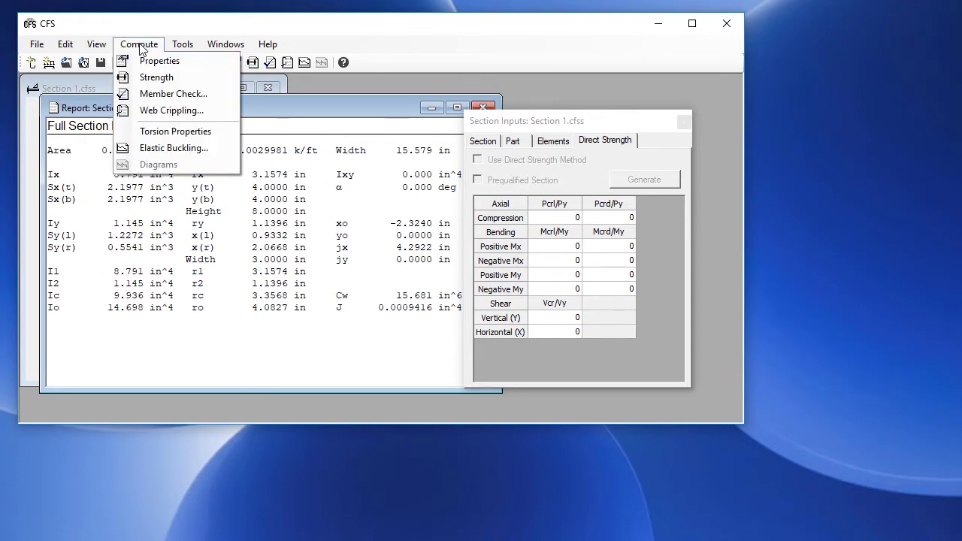
click(151, 78)
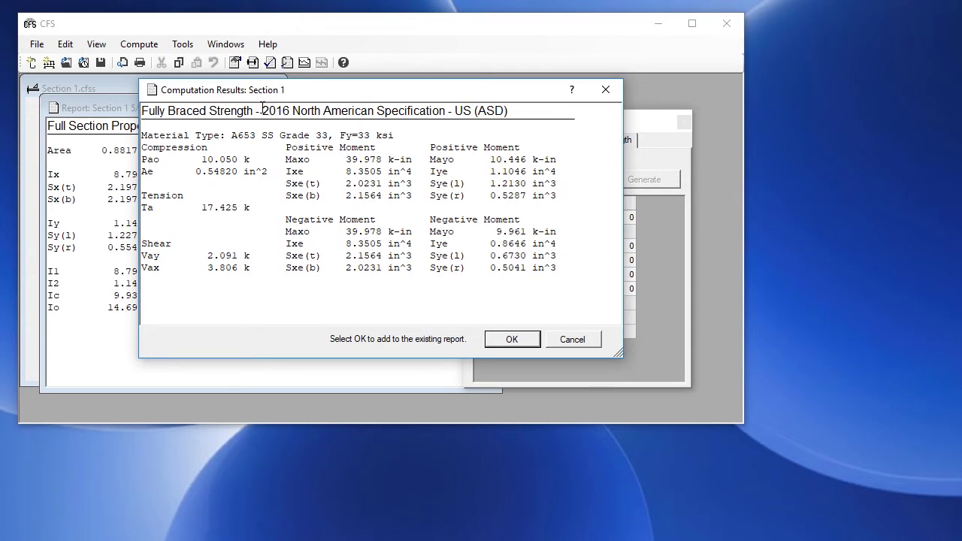
drag(261, 111, 430, 110)
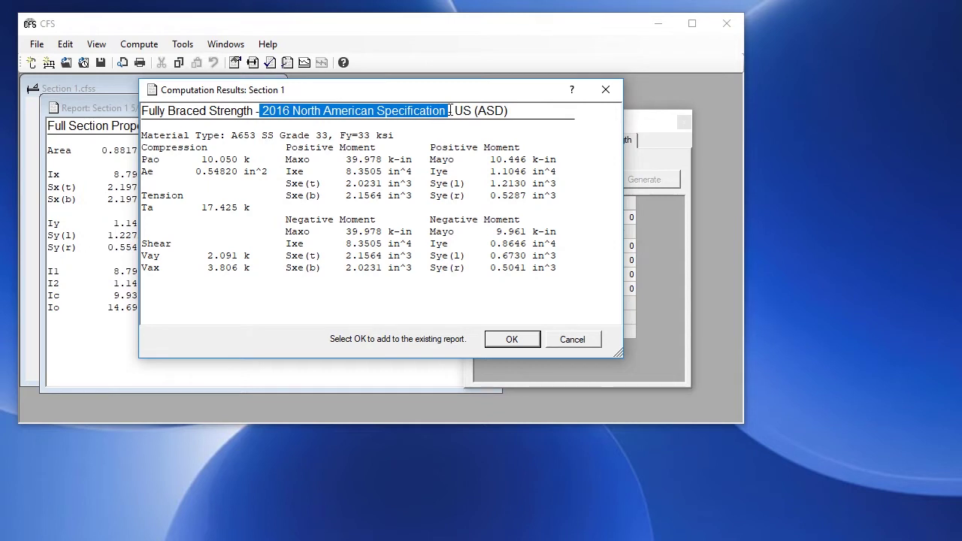
drag(452, 111, 507, 110)
click(509, 110)
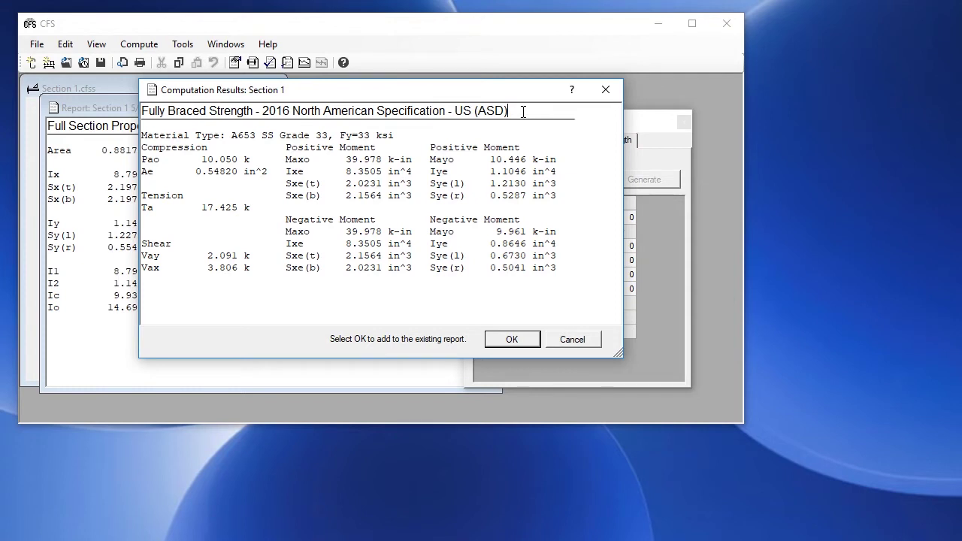
click(519, 339)
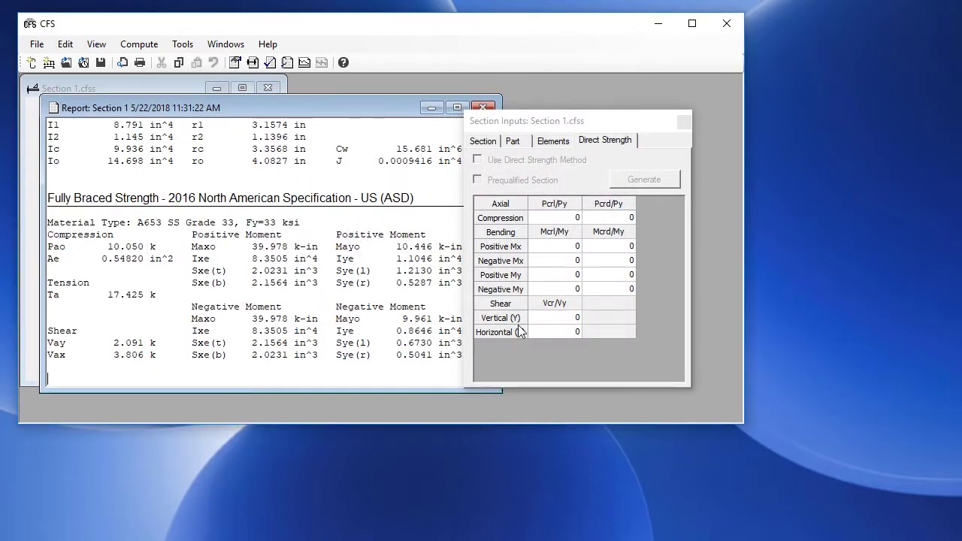
drag(574, 125, 624, 131)
click(396, 114)
mouse_move(492, 225)
mouse_down()
mouse_move(491, 123)
mouse_move(490, 236)
mouse_up()
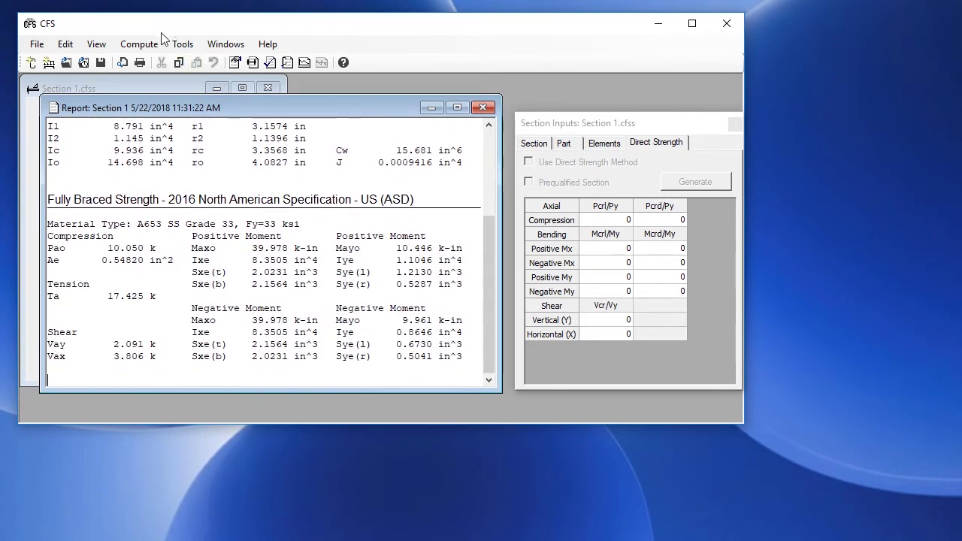
Start a member check with unbraced lengths of 10, Ly 5 and Lt 5
click(139, 45)
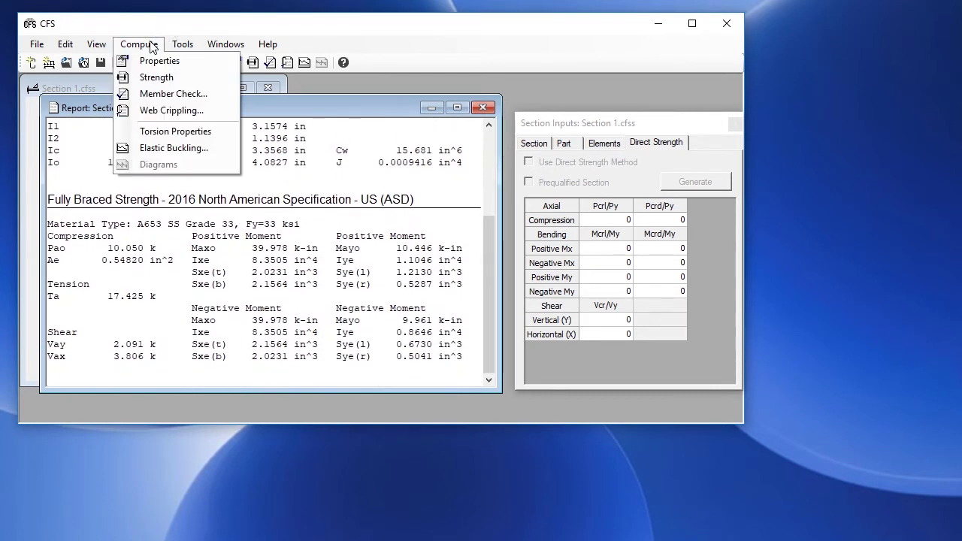
click(153, 91)
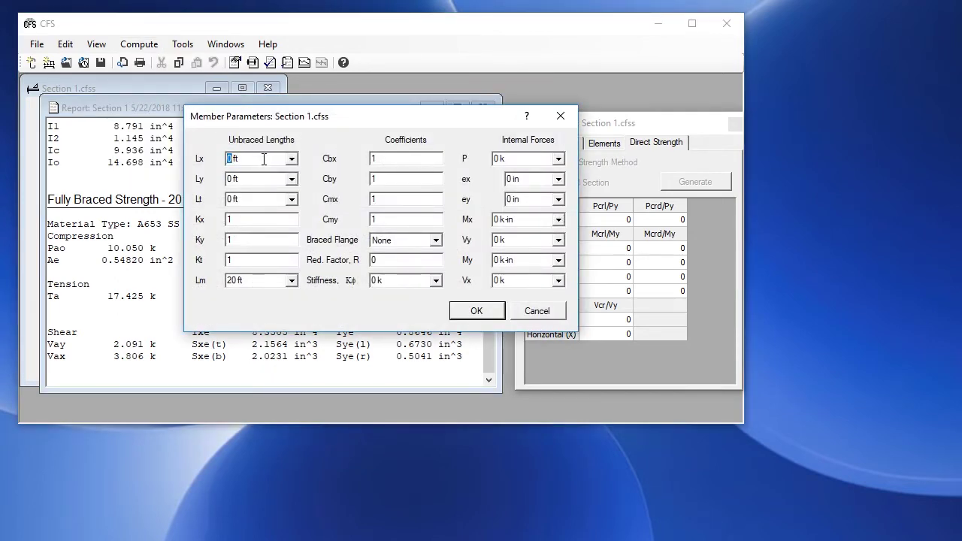
text(10)
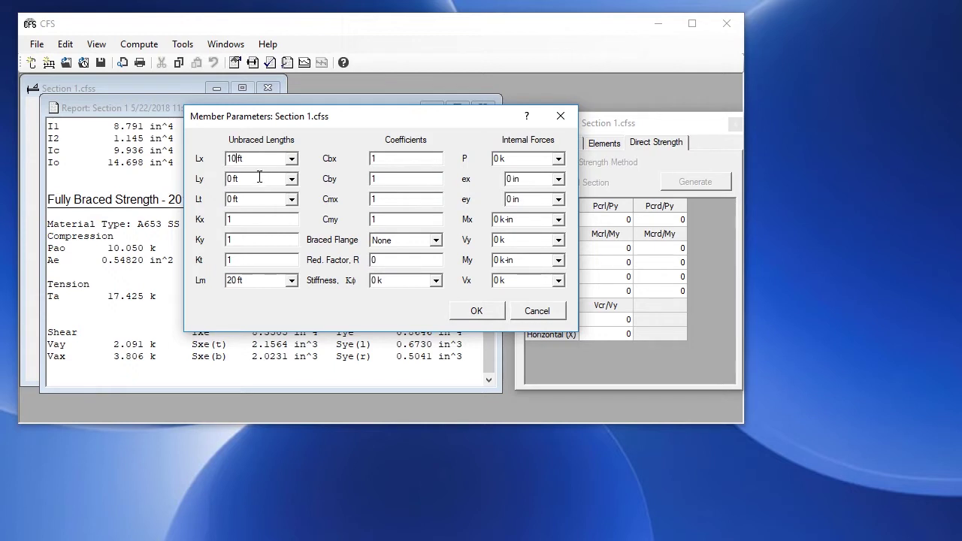
click(260, 179)
text(5)
click(257, 199)
text(5)
Enter Lm of 10 ft, axial load P of 5 k and moment Mx of 10 k-in
click(281, 279)
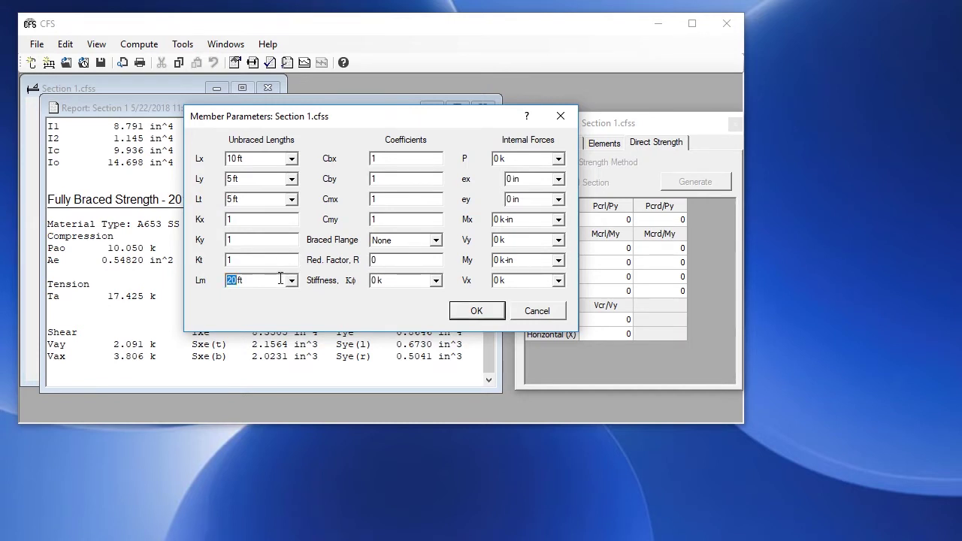
text(10)
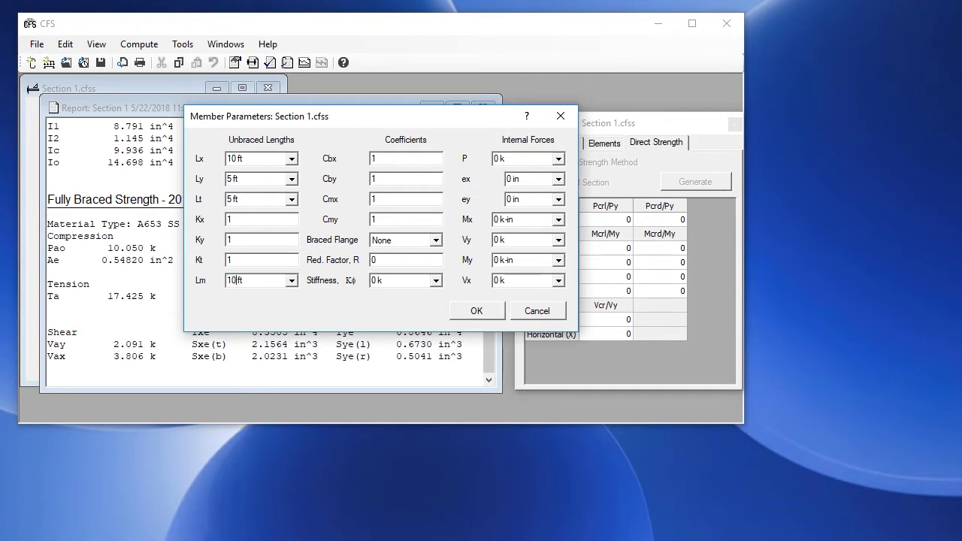
click(546, 155)
text(5)
click(535, 218)
text(10)
Run the member check and append its results, with the 0.838 interaction, to the report
click(476, 310)
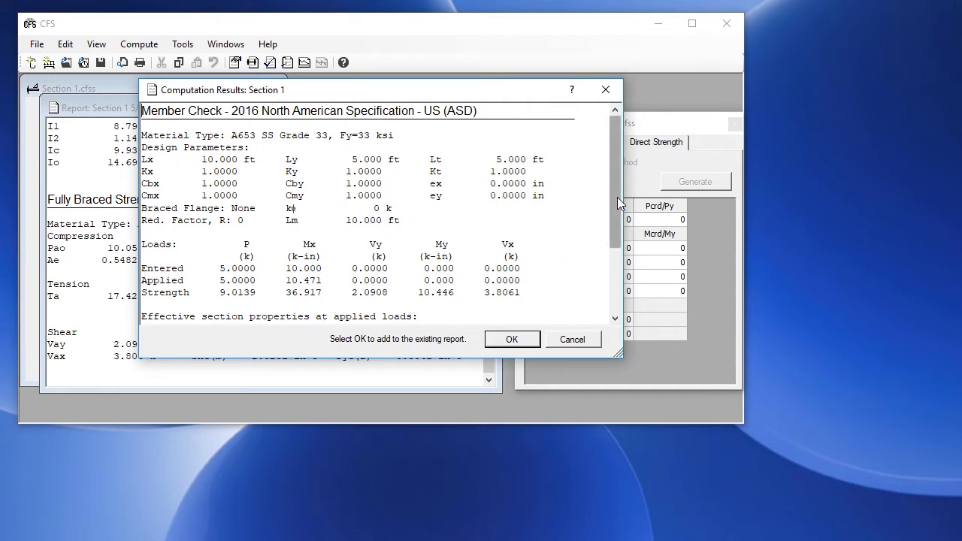
drag(617, 197, 610, 274)
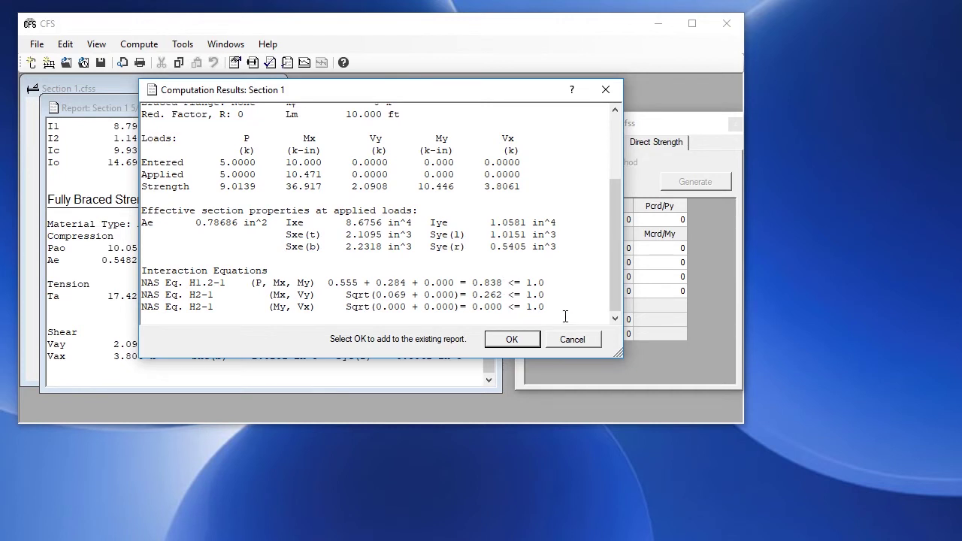
click(508, 340)
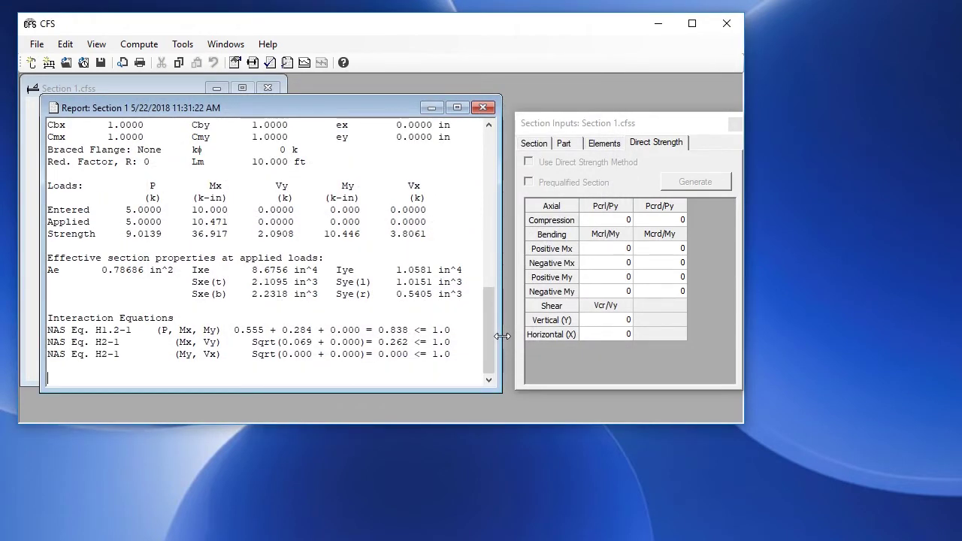
mouse_move(494, 334)
mouse_down()
mouse_move(492, 273)
mouse_move(491, 344)
mouse_up()
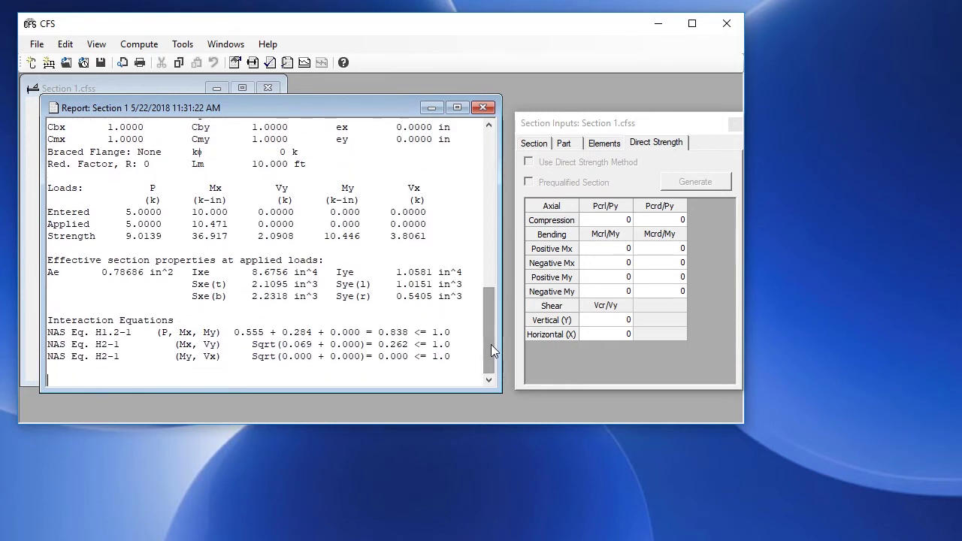
Start a new continuous beam analysis with spans of 8, 10 and 8 ft
click(154, 89)
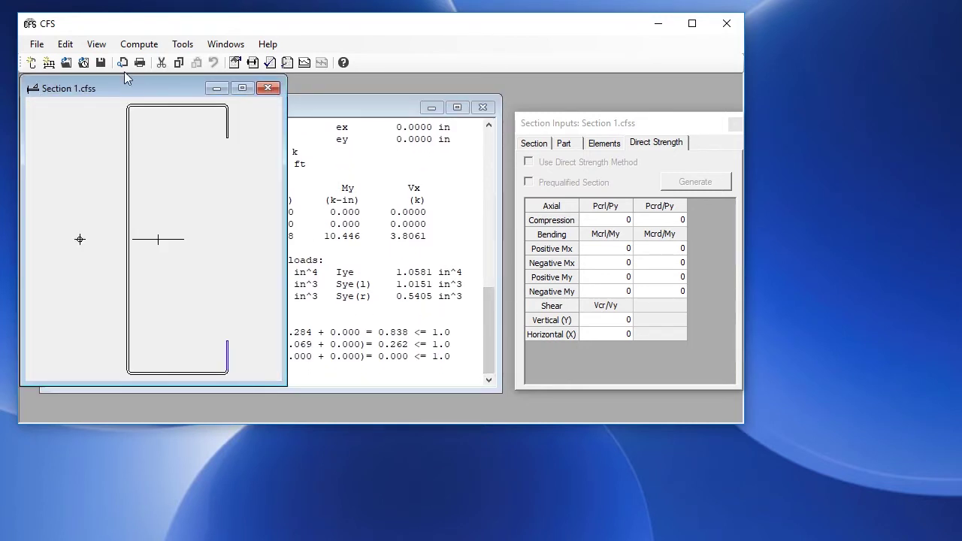
click(37, 45)
click(75, 77)
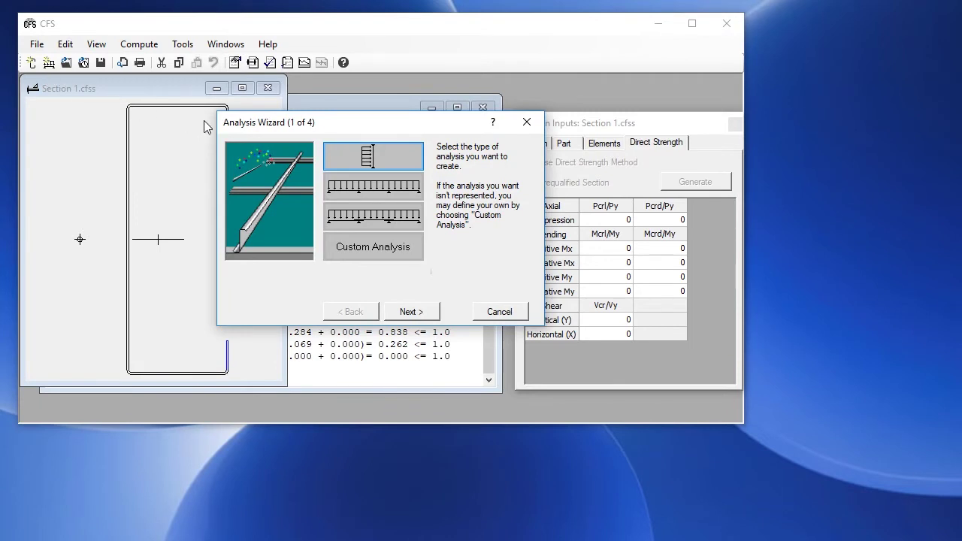
click(366, 187)
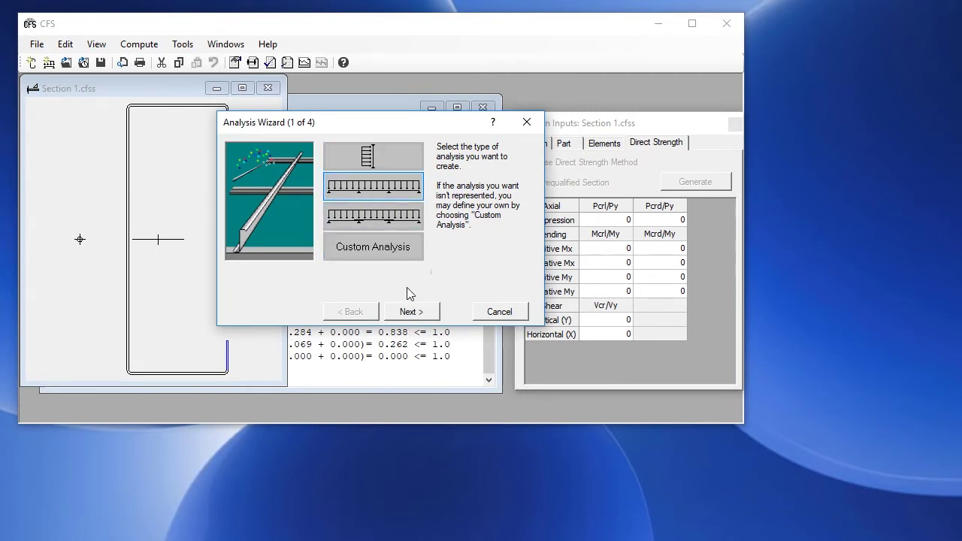
click(412, 312)
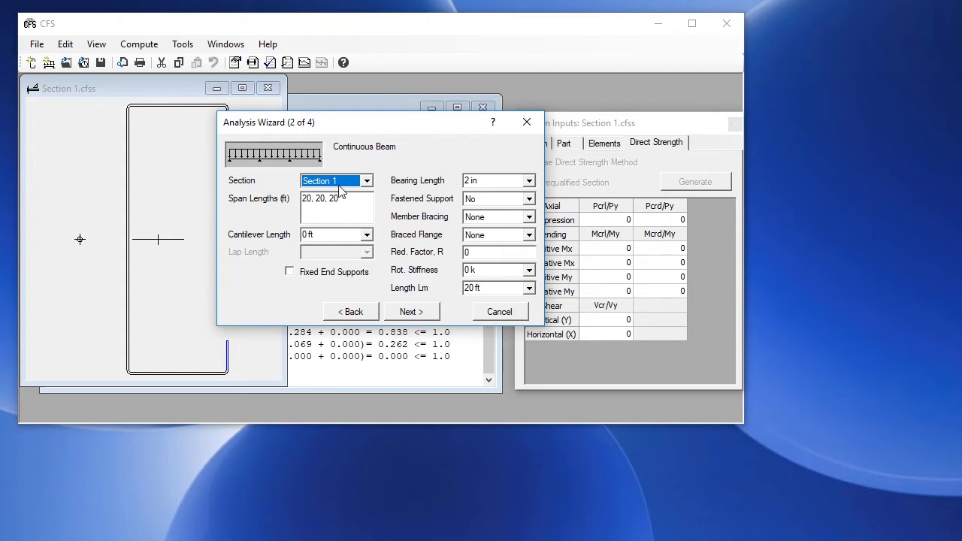
drag(348, 199, 297, 197)
key(BackSpace)
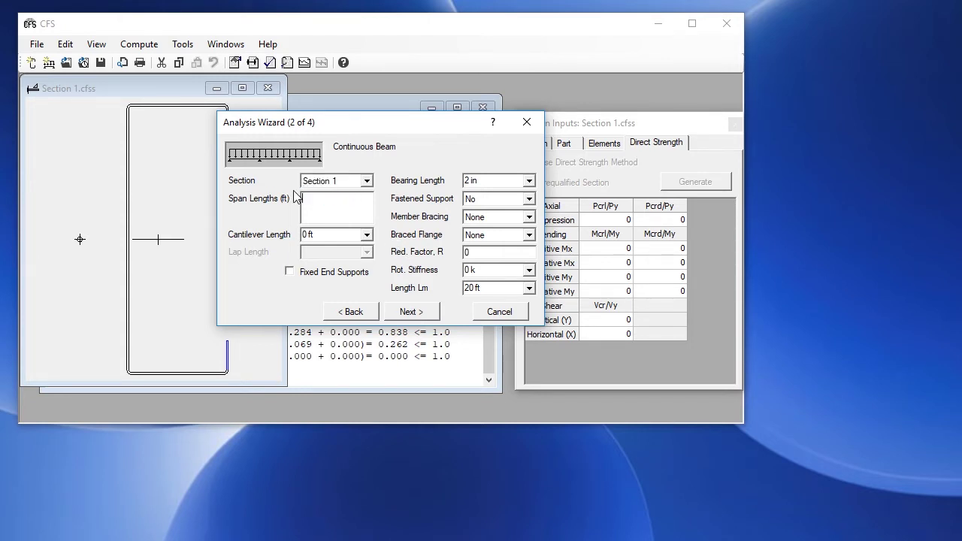
text(8, 10, 8)
Set mid-point member bracing with the top flange braced, and bring up help for this page
click(532, 218)
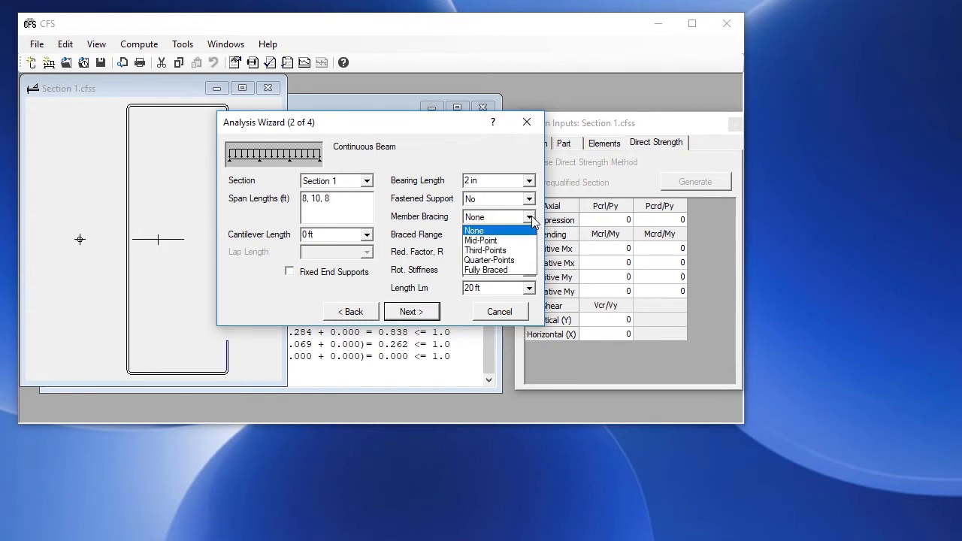
click(505, 239)
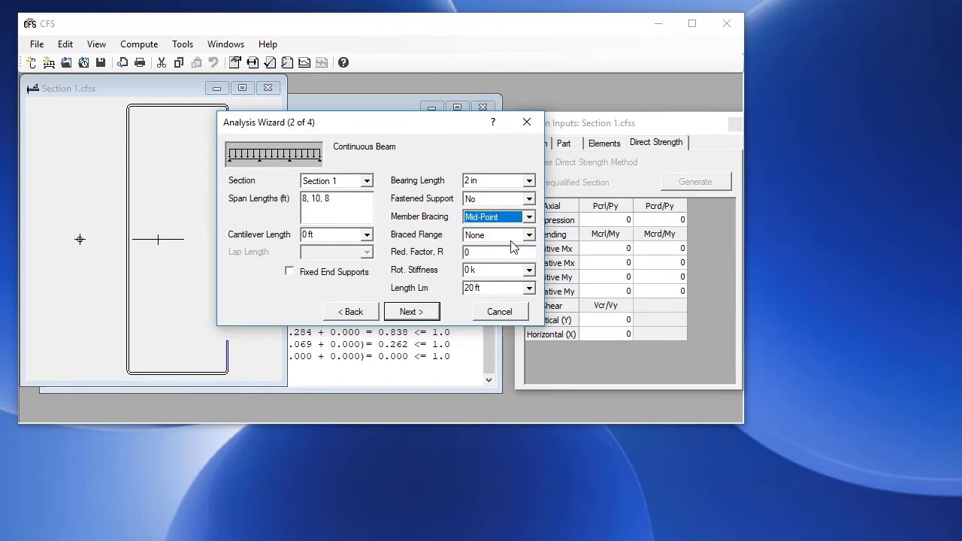
click(518, 237)
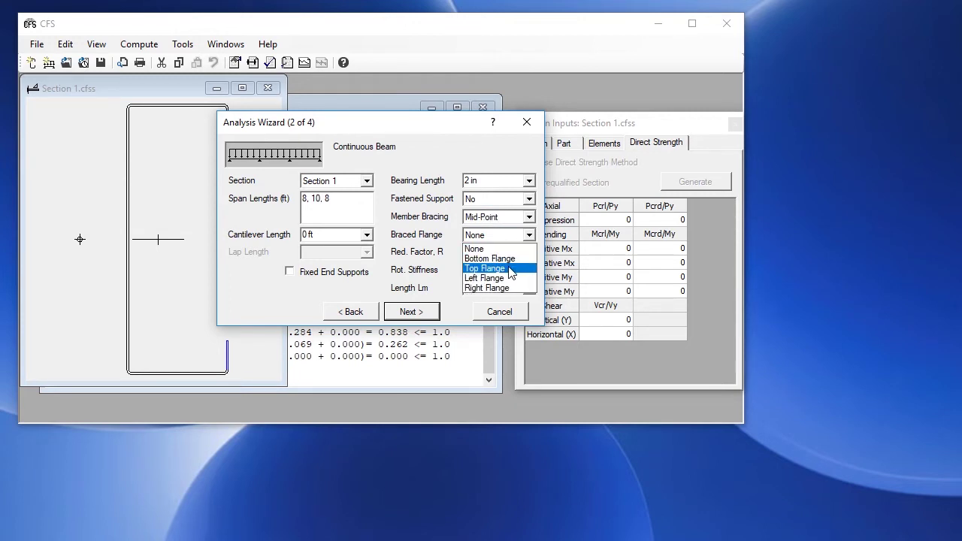
click(510, 268)
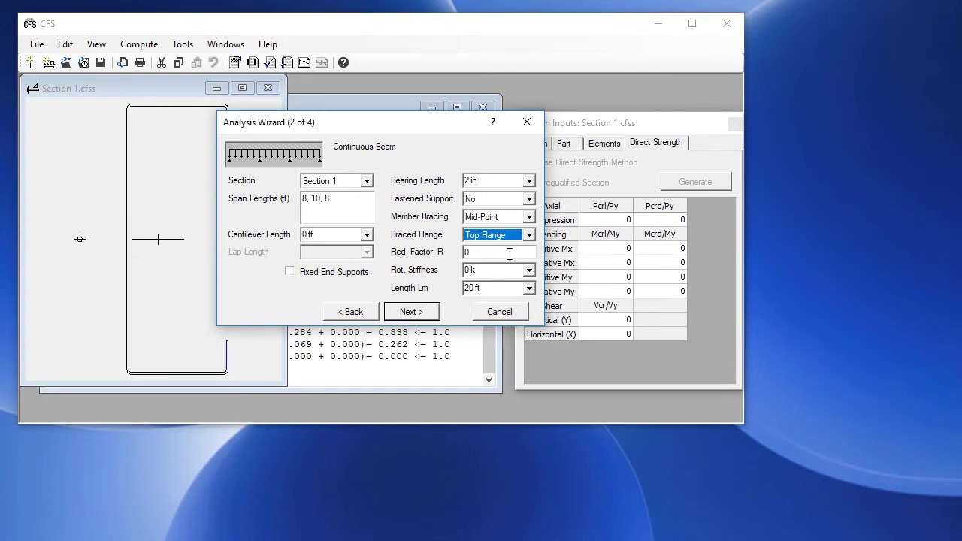
click(510, 254)
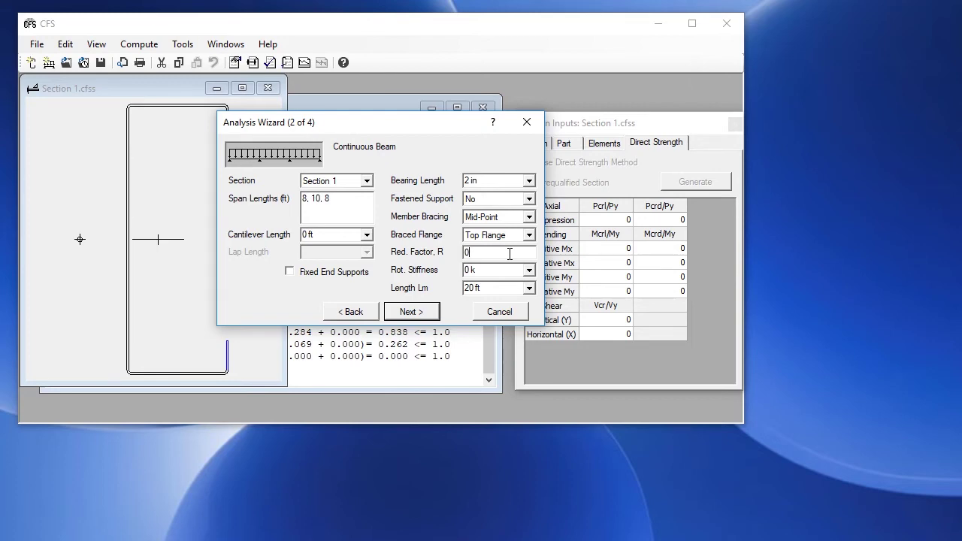
click(492, 122)
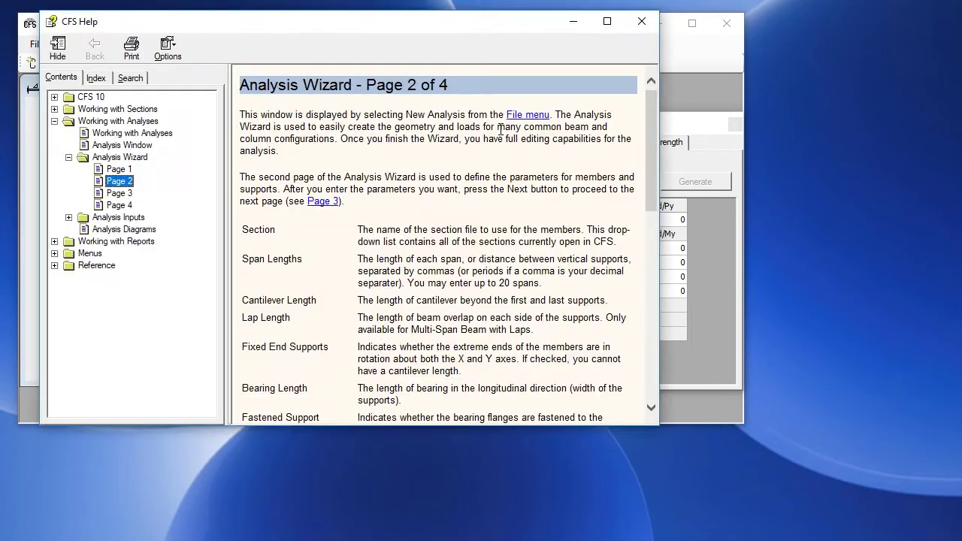
Find Moment Reduction, R in the help and highlight R=0.60 for continuous span C sections
click(651, 143)
drag(651, 143, 630, 278)
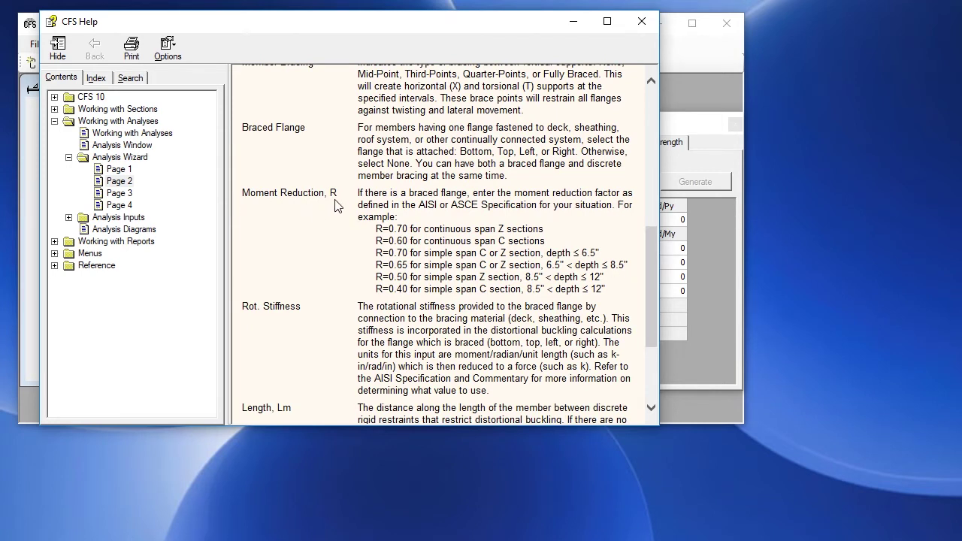
drag(376, 241, 532, 242)
Set the reduction factor R to 0.6 and accept the default loads
click(643, 27)
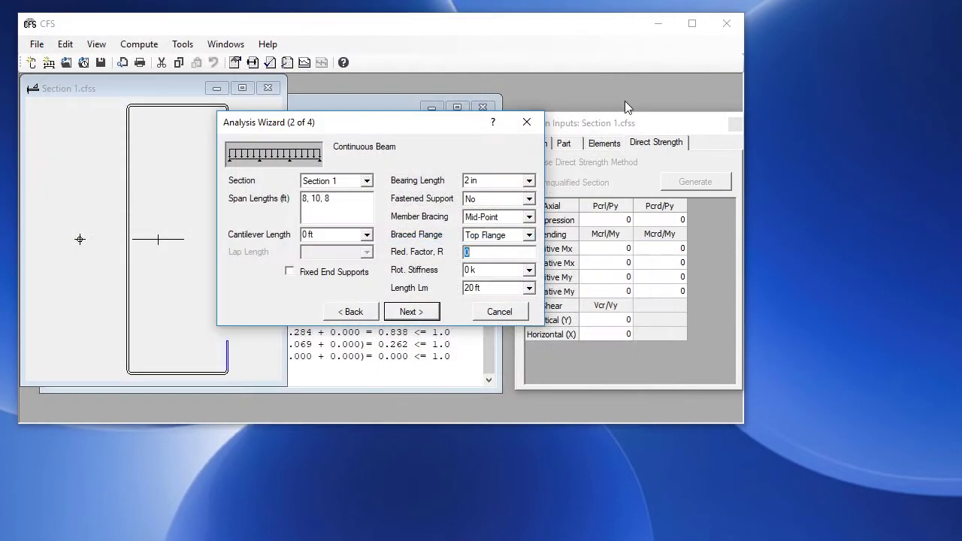
click(497, 252)
text(.6)
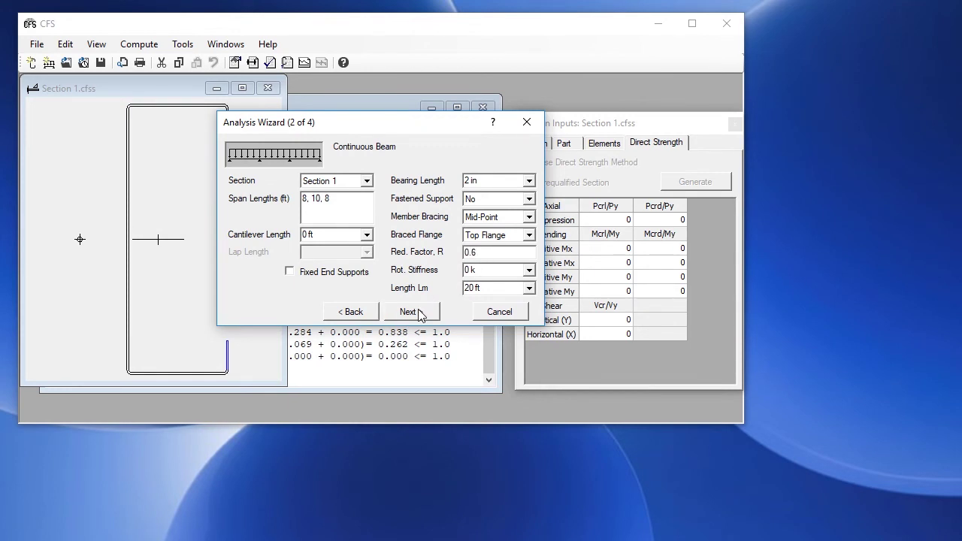
click(409, 311)
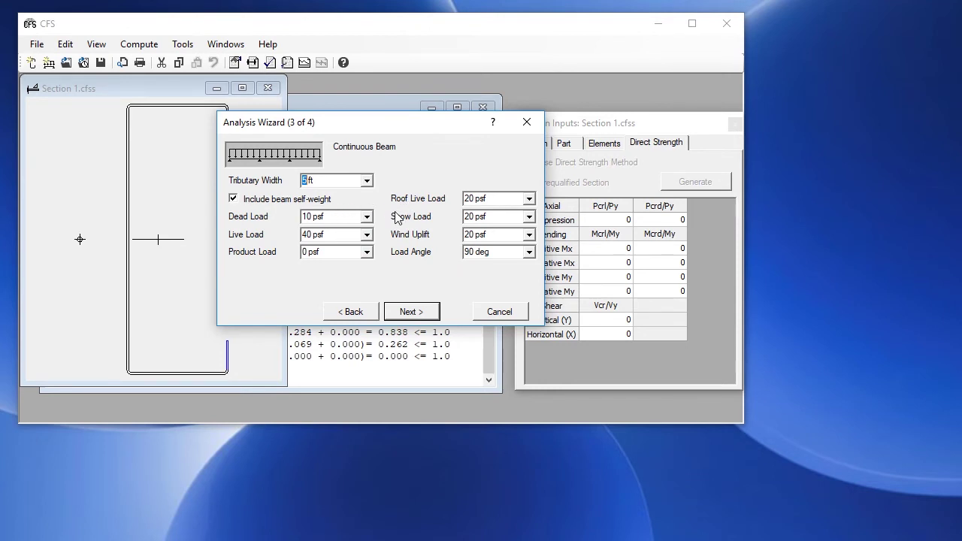
click(420, 314)
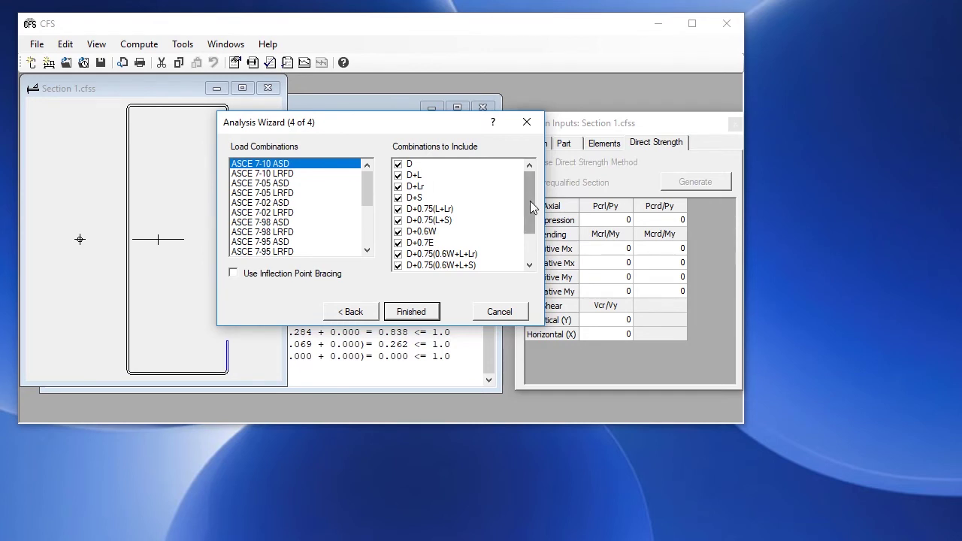
Enable inflection point bracing and finish the 3-Span Continuous Beam analysis
drag(530, 202, 530, 175)
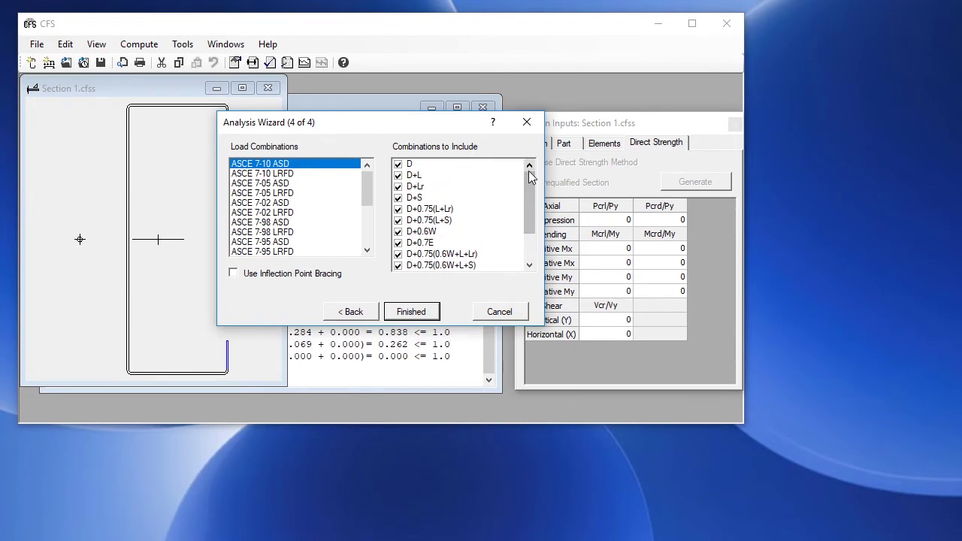
click(233, 274)
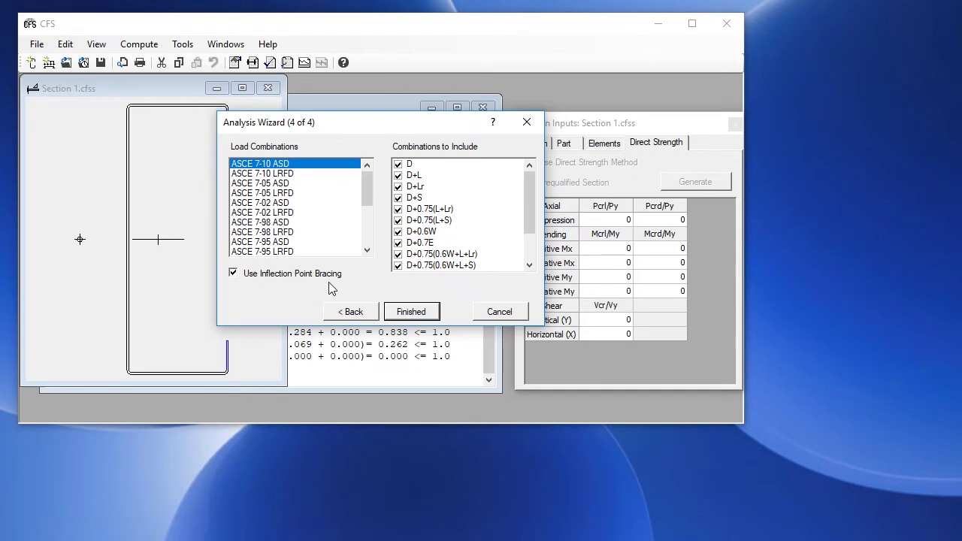
click(421, 311)
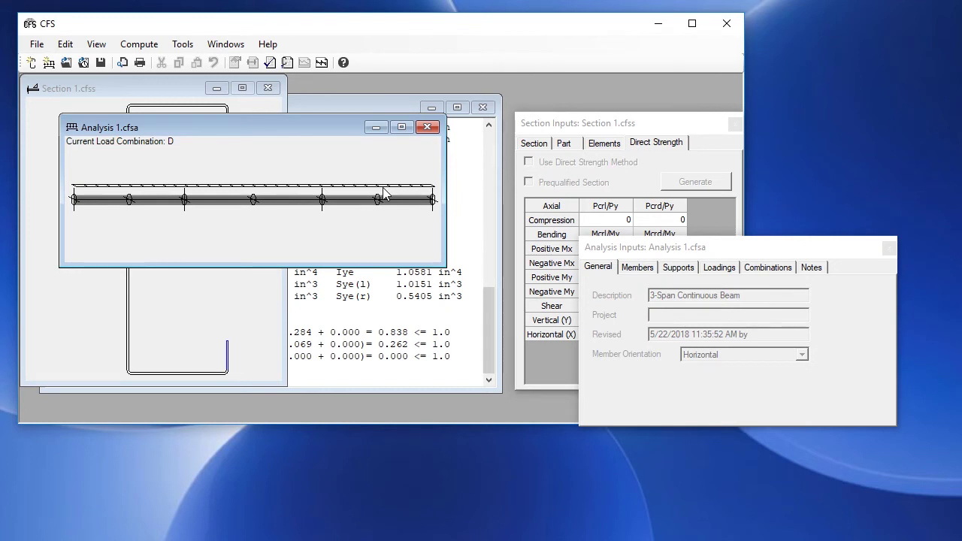
Review the Analysis 1 members, supports, loads and combination D, then activate its beam window
click(624, 253)
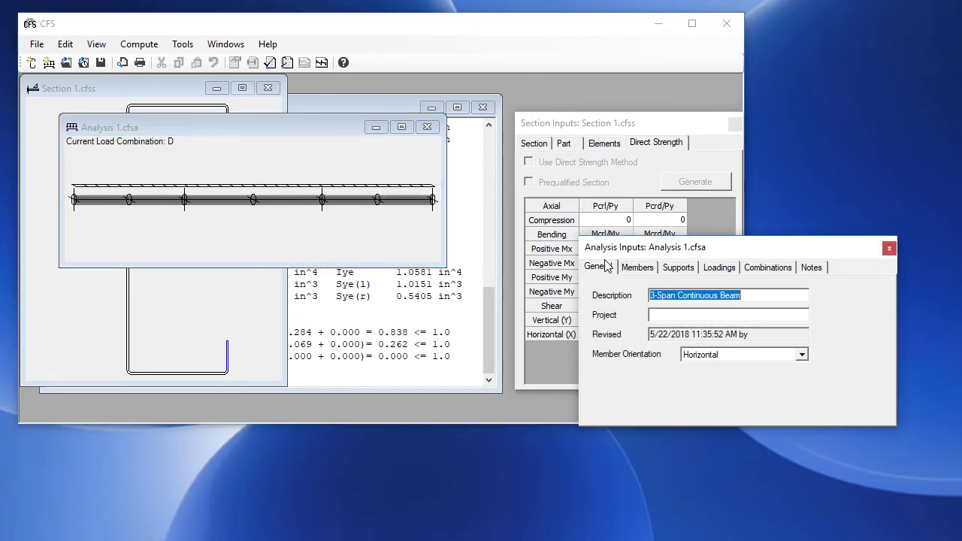
click(649, 272)
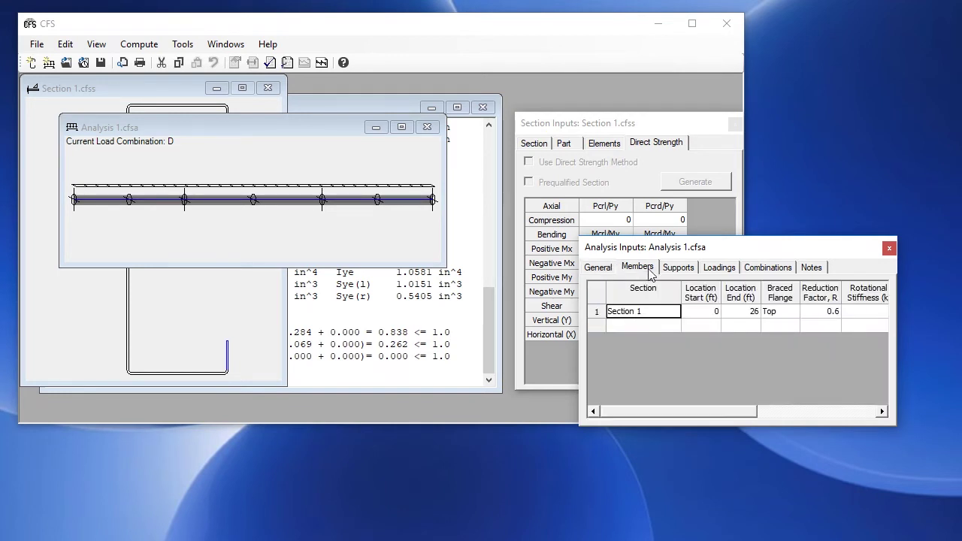
click(676, 269)
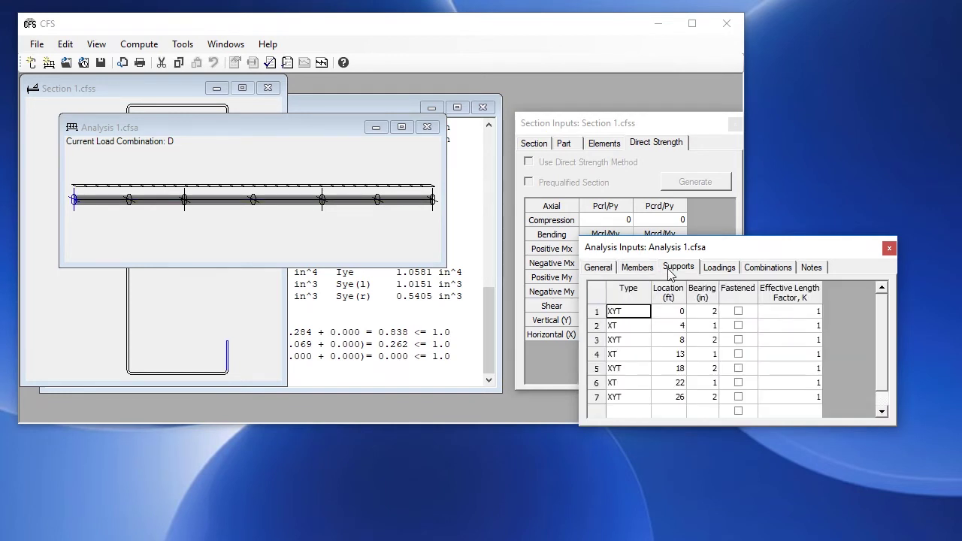
click(720, 269)
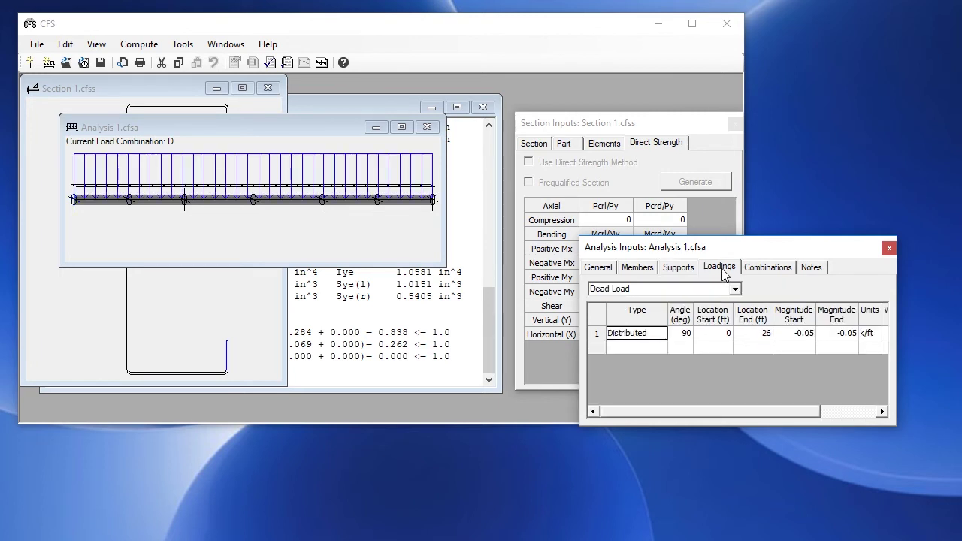
double_click(726, 289)
click(766, 267)
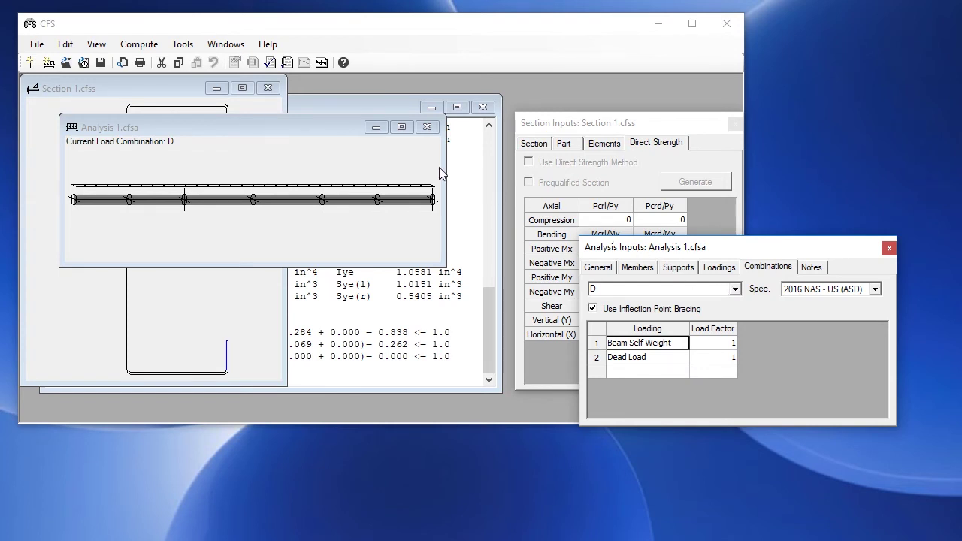
click(190, 128)
click(139, 44)
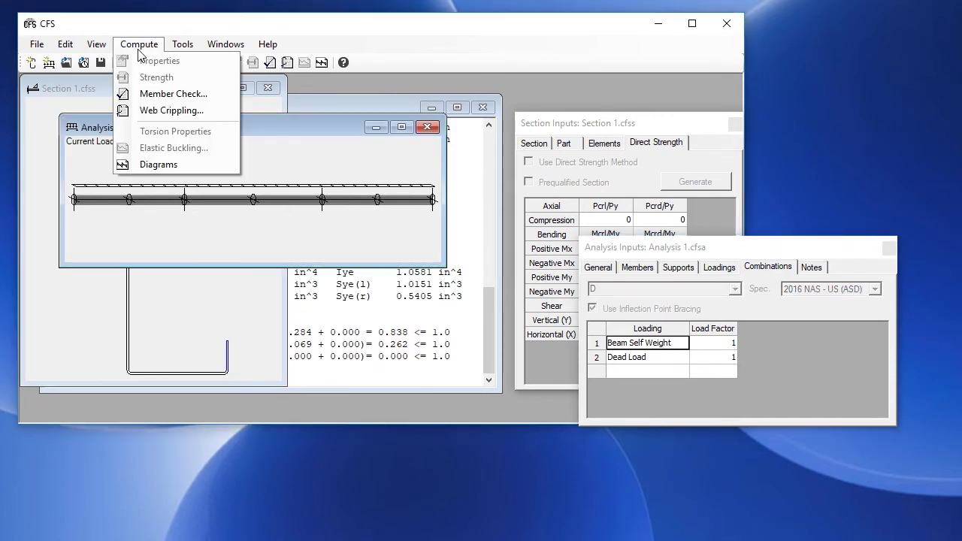
click(158, 165)
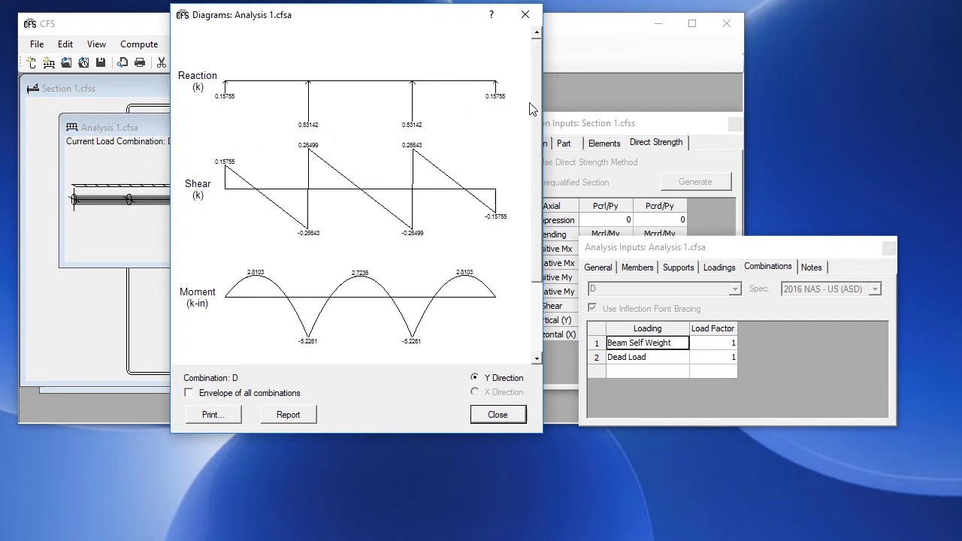
drag(535, 104, 524, 203)
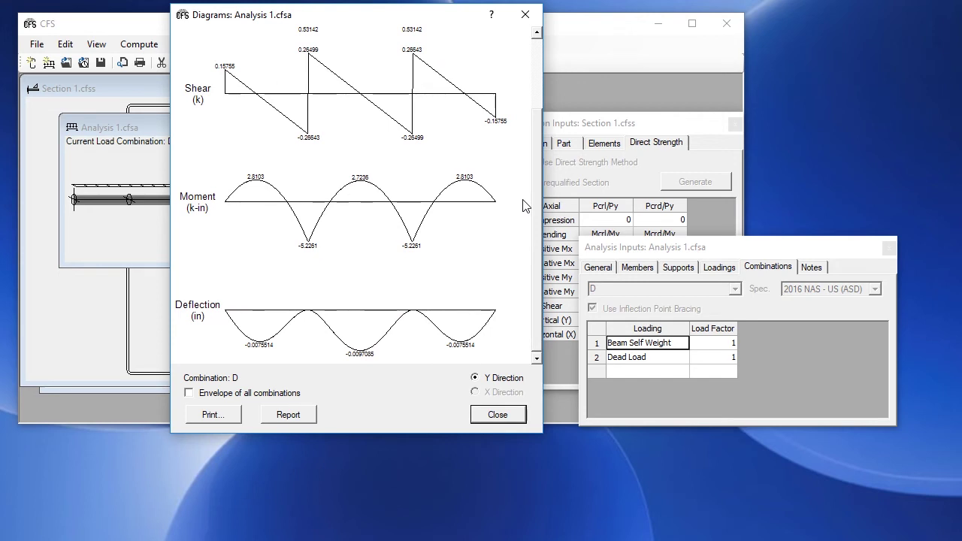
click(496, 422)
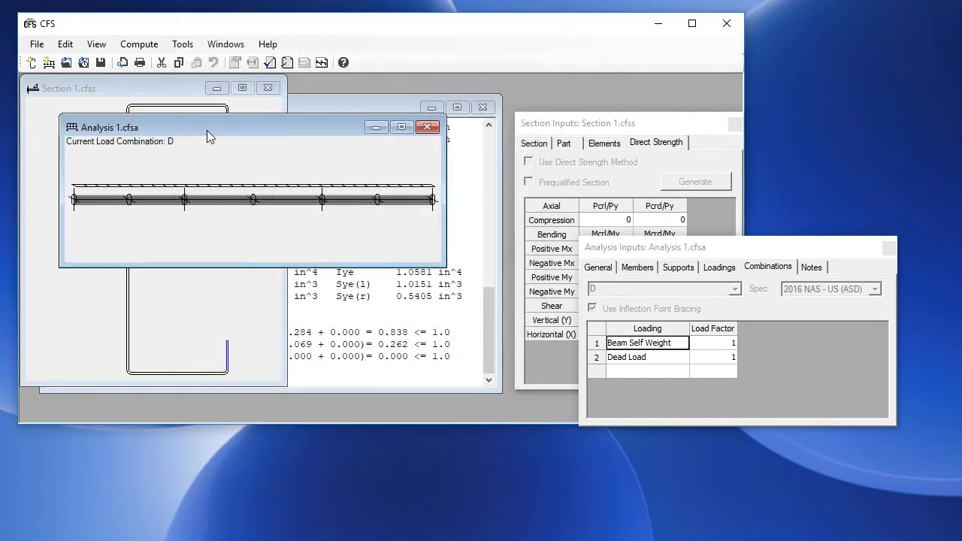
Run the member check at the controlling location for all load combinations, showing H2-1 at 0.958 at 18.0000 ft
click(149, 44)
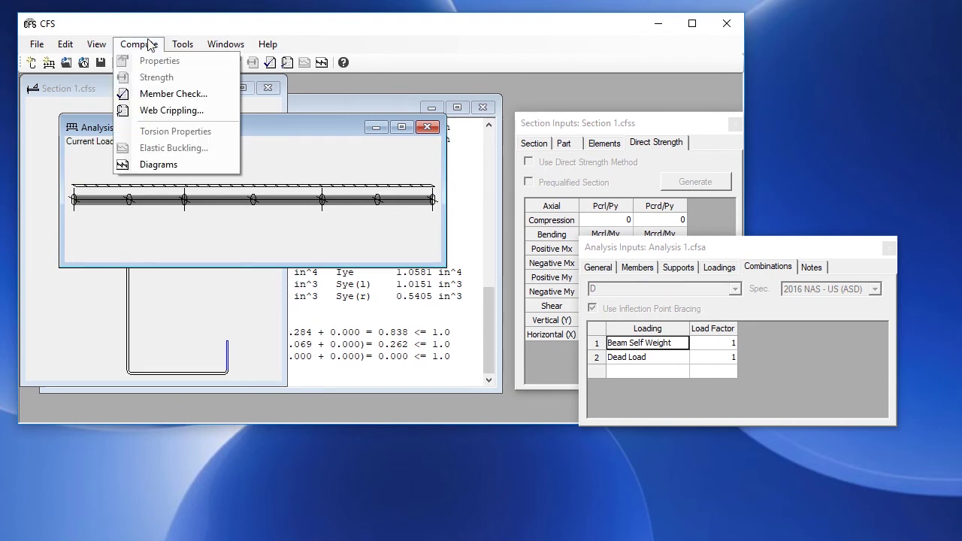
click(154, 94)
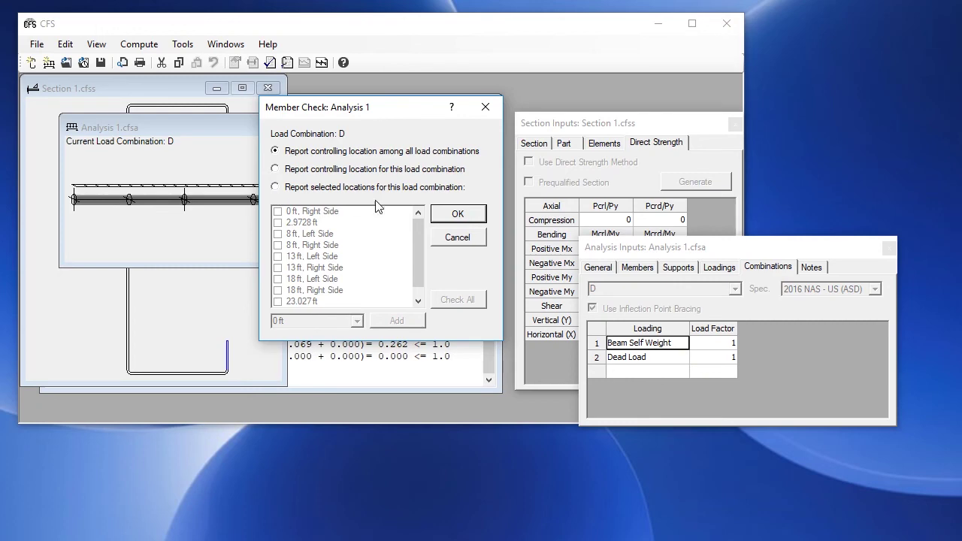
click(458, 215)
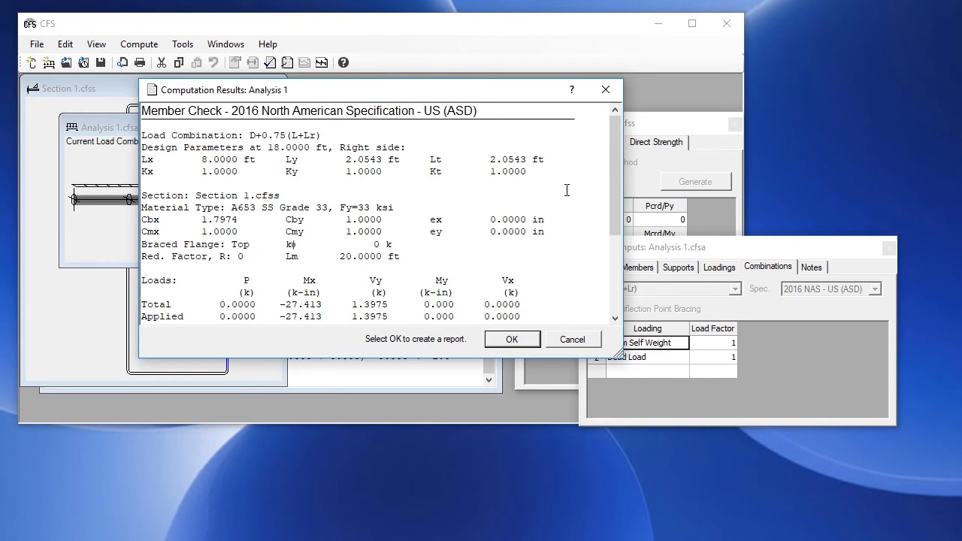
double_click(284, 147)
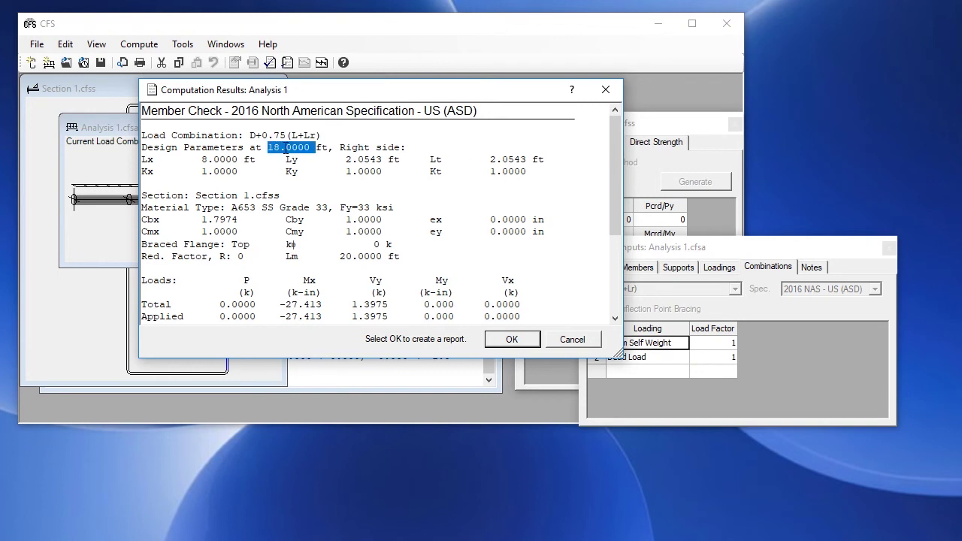
click(341, 150)
drag(340, 150, 409, 148)
click(428, 148)
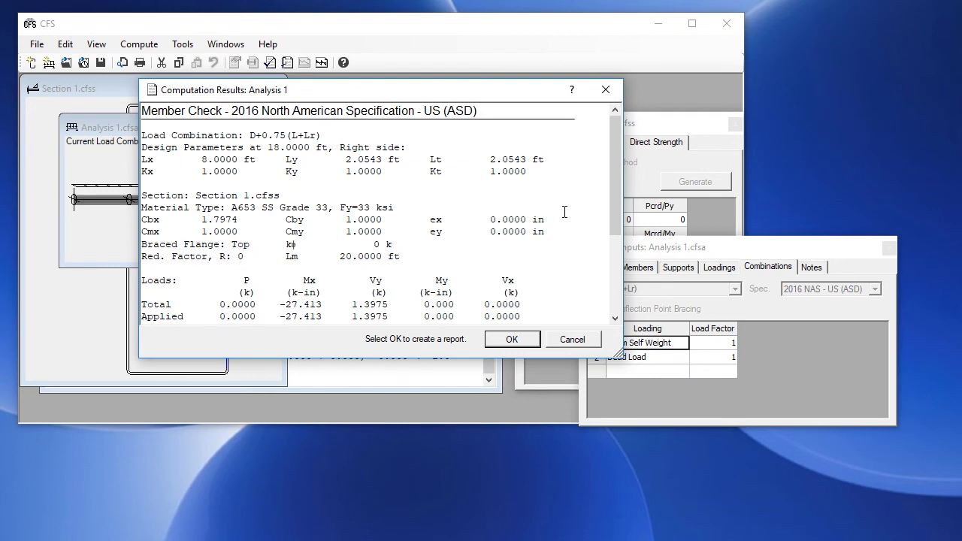
drag(617, 188, 610, 280)
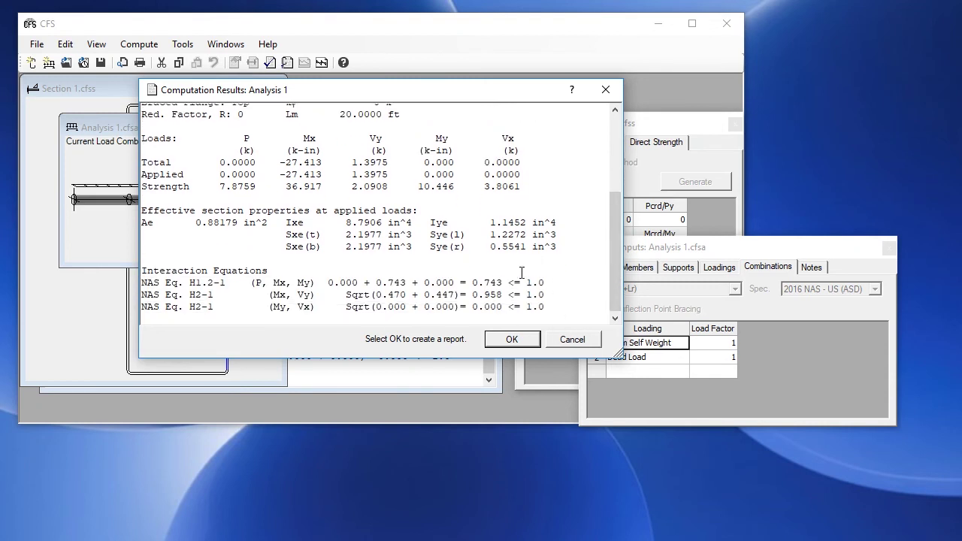
Create the Analysis 1 report from the member check results
click(511, 339)
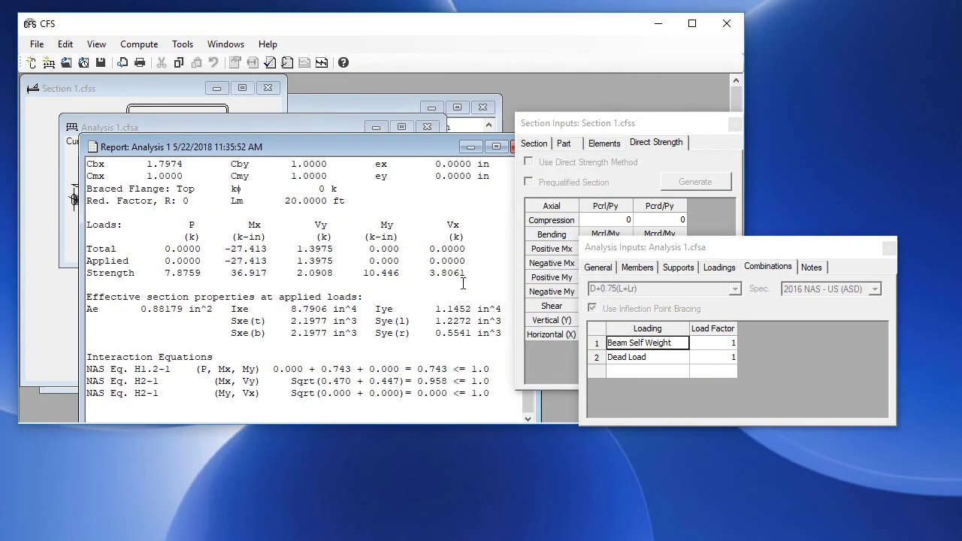
drag(405, 106, 432, 148)
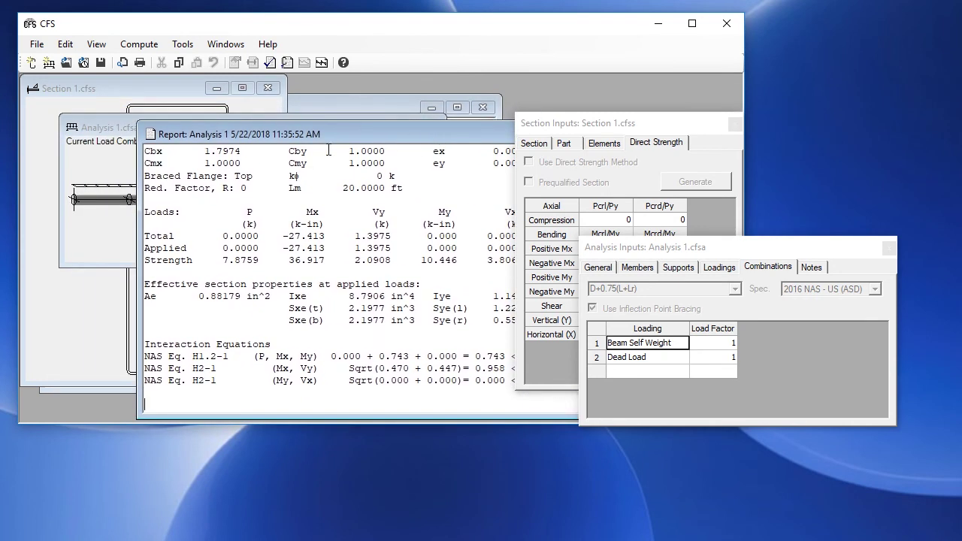
click(109, 126)
Add the controlling web crippling check to the Analysis 1 report: D+0.75(L+Lr) at 8.000 ft, H3-1a 1.998 > 0.782
click(139, 43)
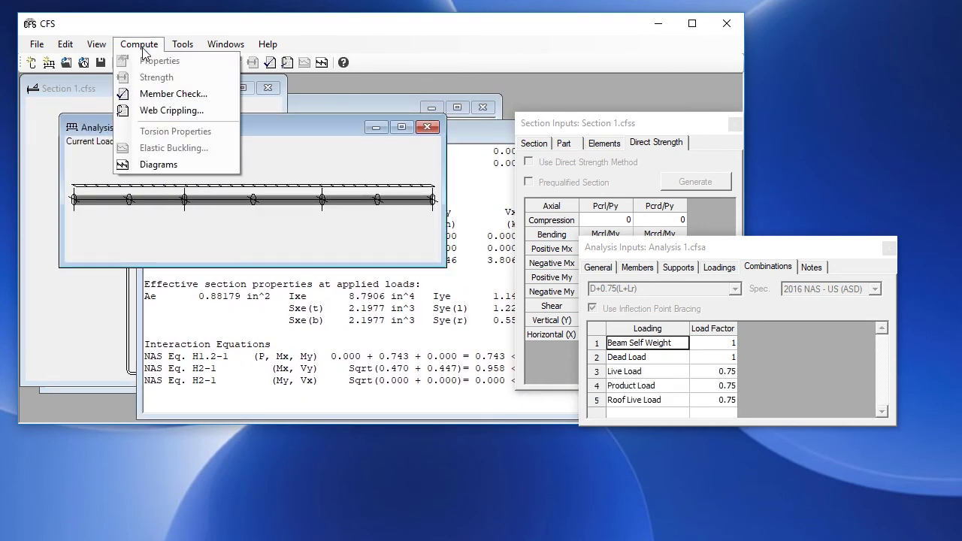
click(150, 111)
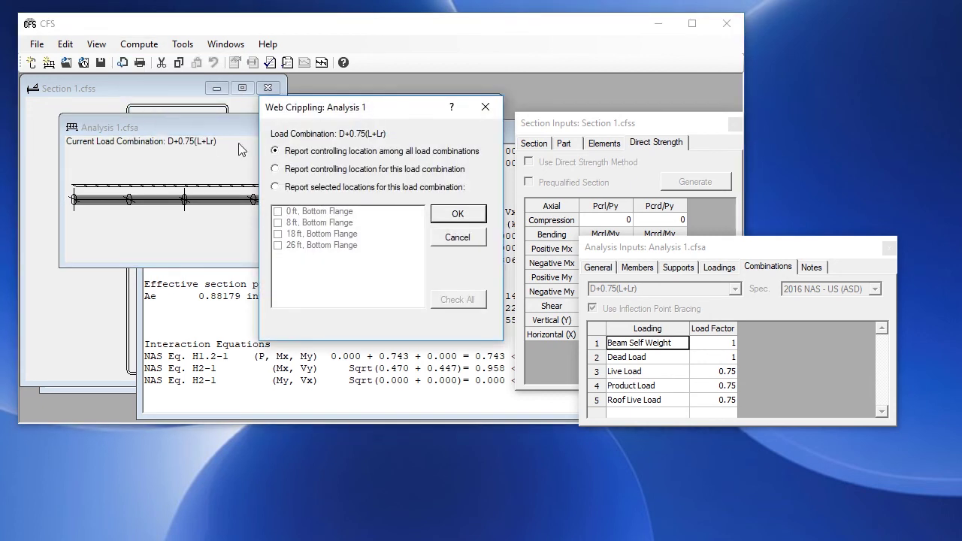
click(460, 215)
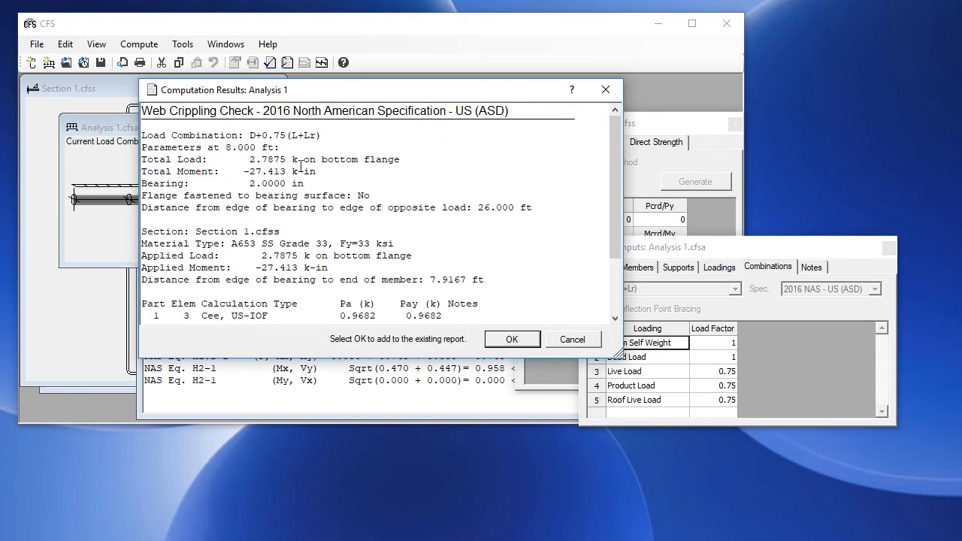
drag(226, 147, 274, 150)
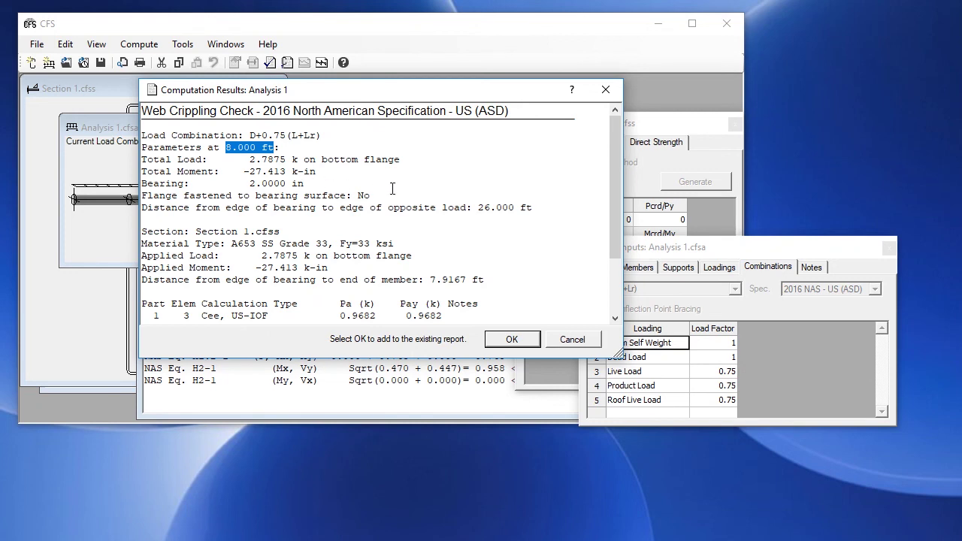
drag(617, 188, 599, 263)
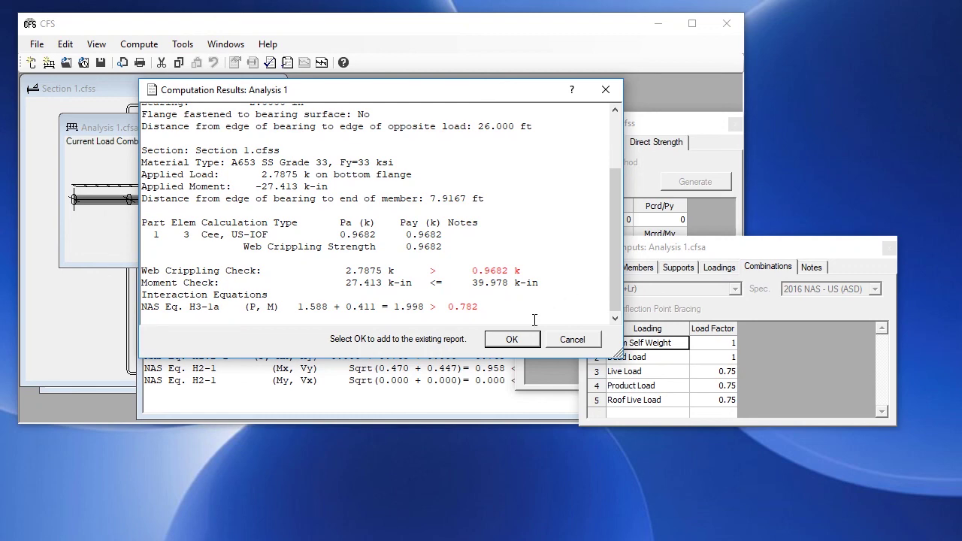
click(511, 340)
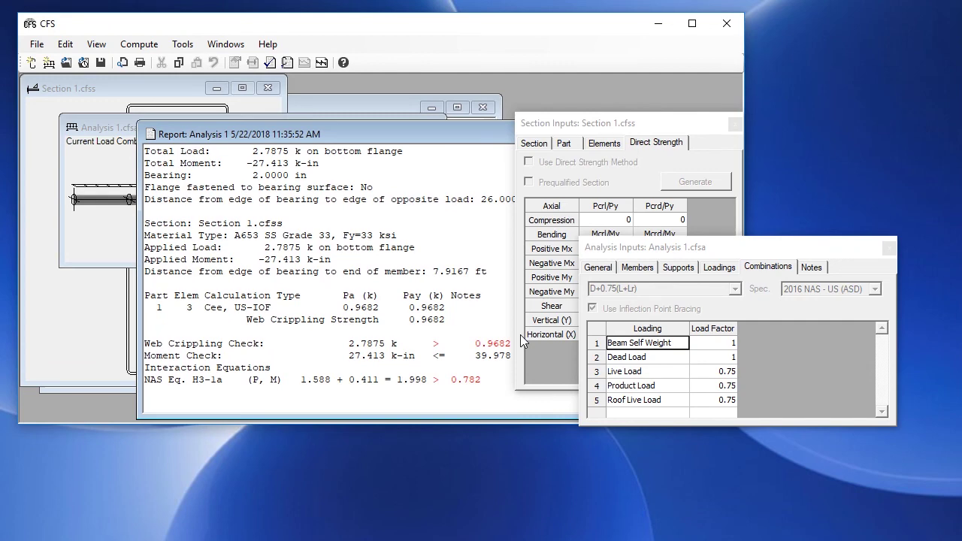
Mark Report: Analysis 1, Analysis Inputs, Section Inputs and Report: Section 1 for printing, leaving out Large Section Graphic
drag(477, 135, 377, 118)
drag(481, 293, 481, 316)
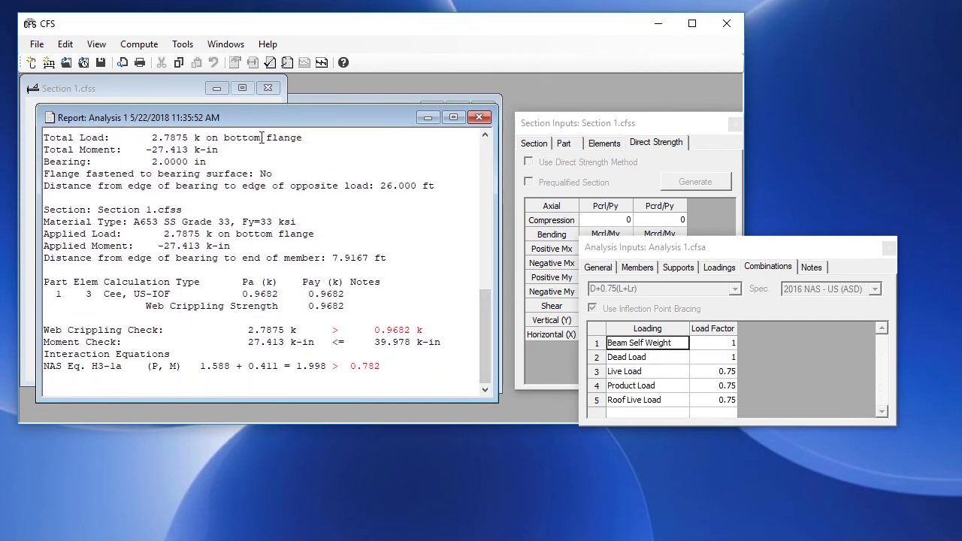
click(37, 47)
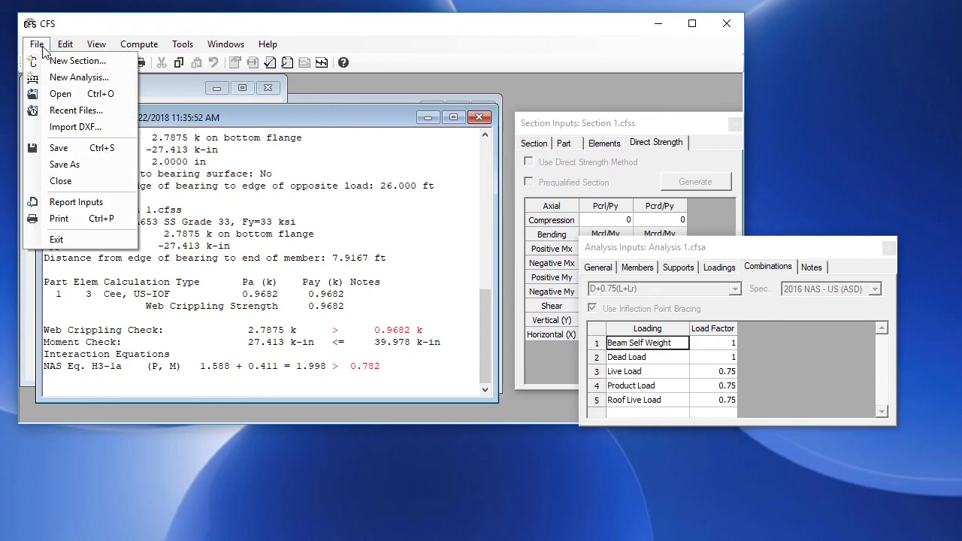
click(62, 218)
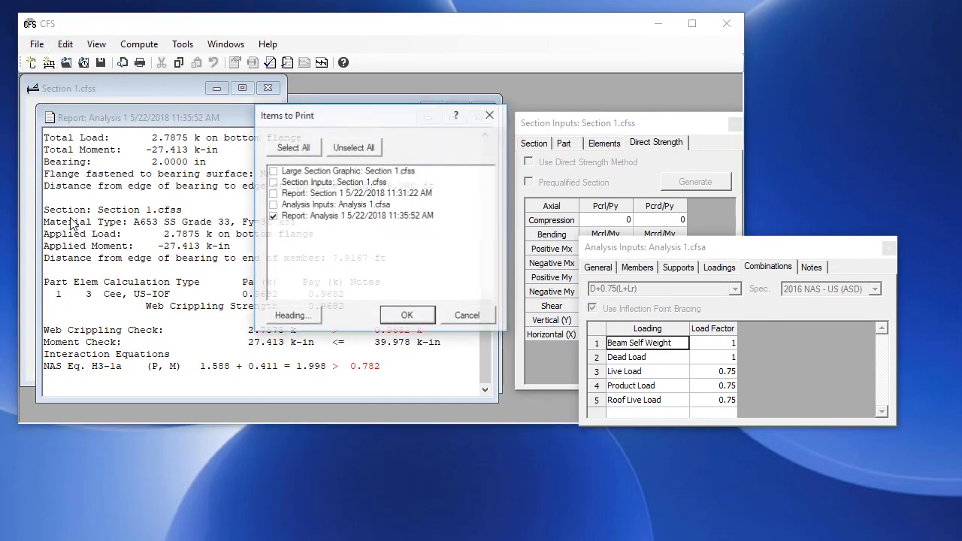
click(314, 218)
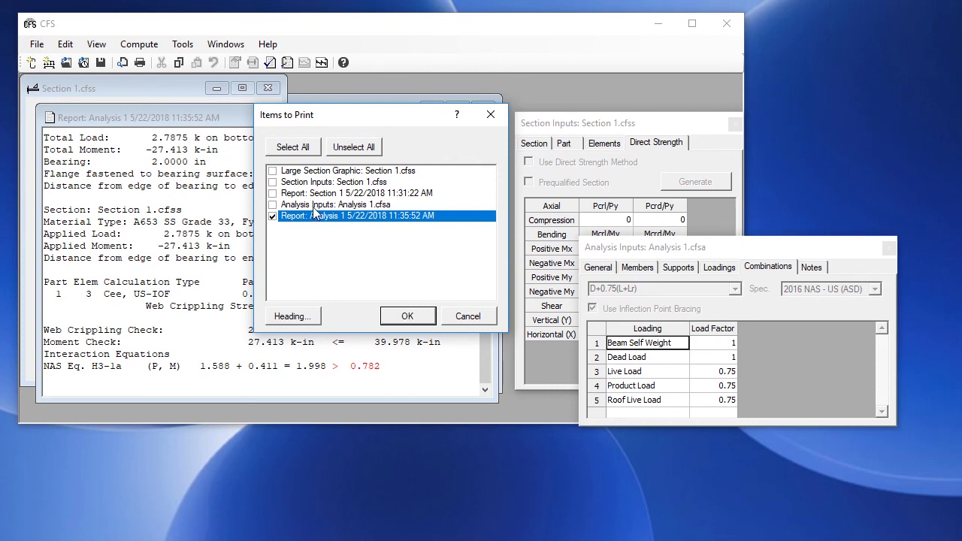
click(316, 206)
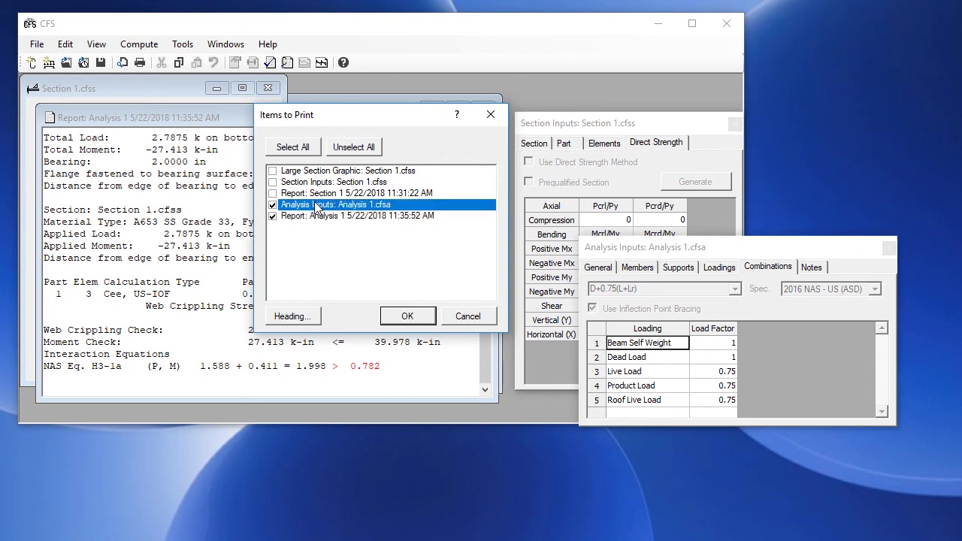
click(326, 183)
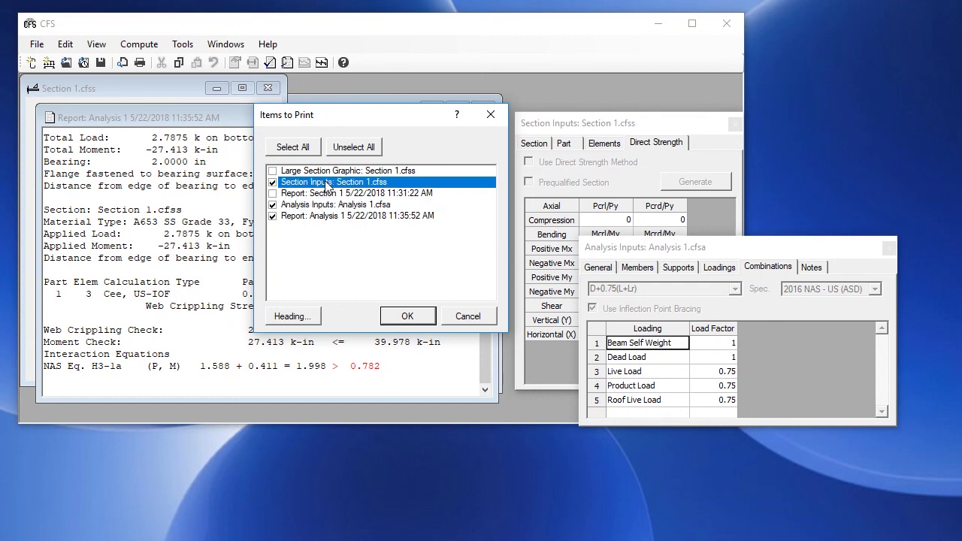
click(327, 195)
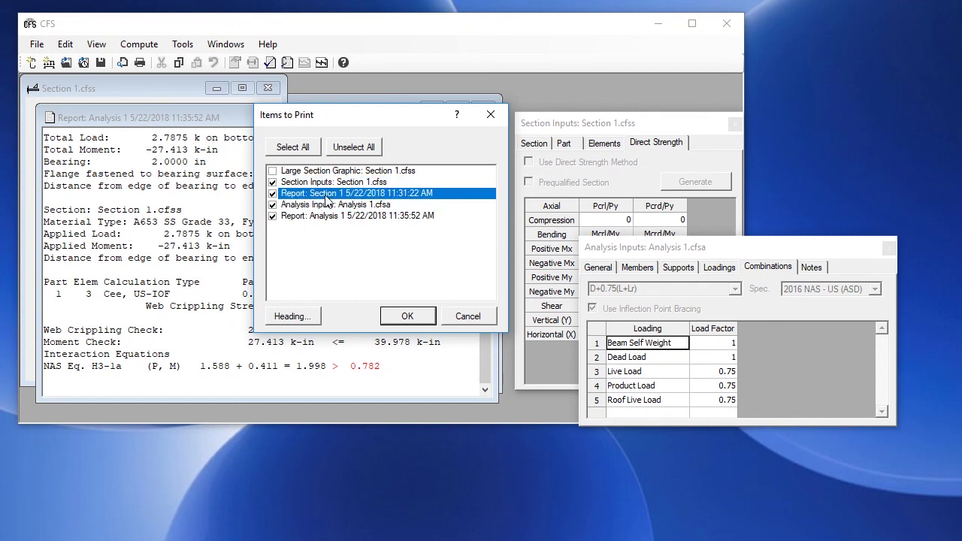